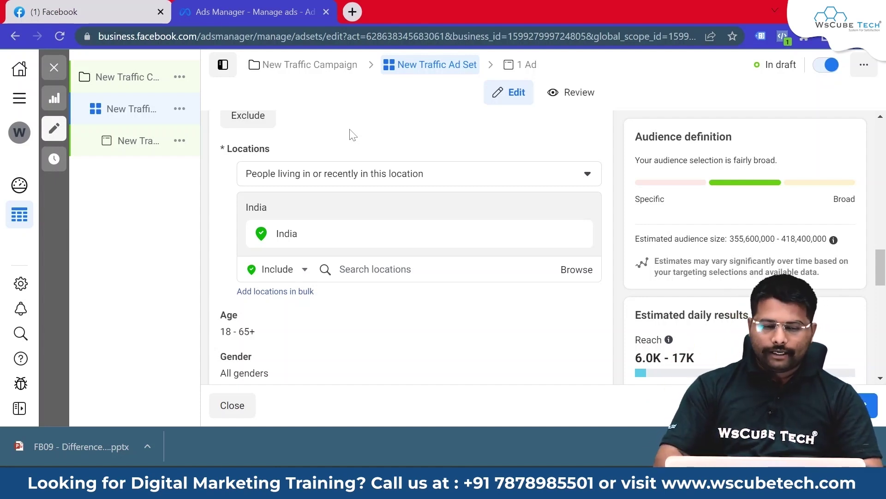
Step: Keep the location targeting on "People living in or recently in this location" and remove India from the ad set's locations
click(358, 174)
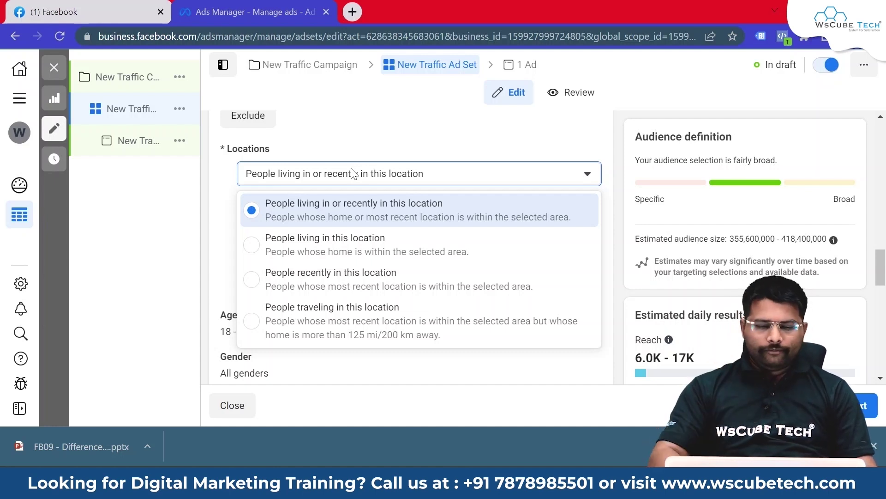
click(330, 203)
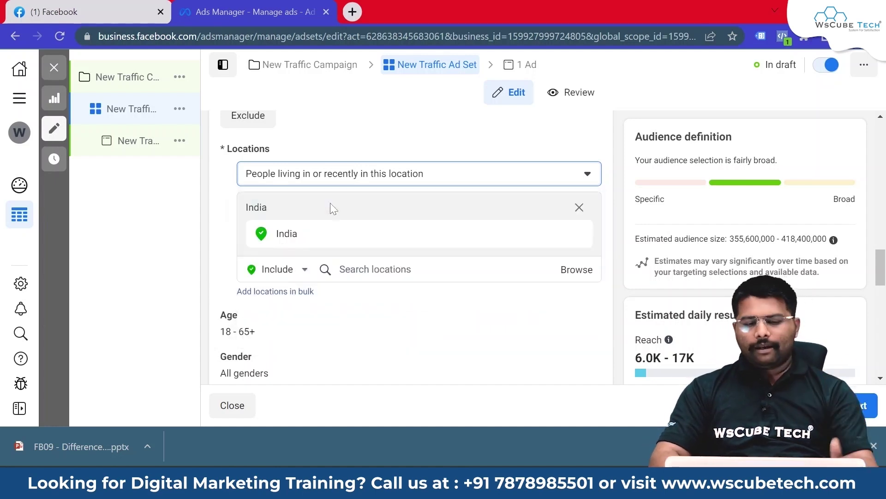
scroll(331, 206, down, 1)
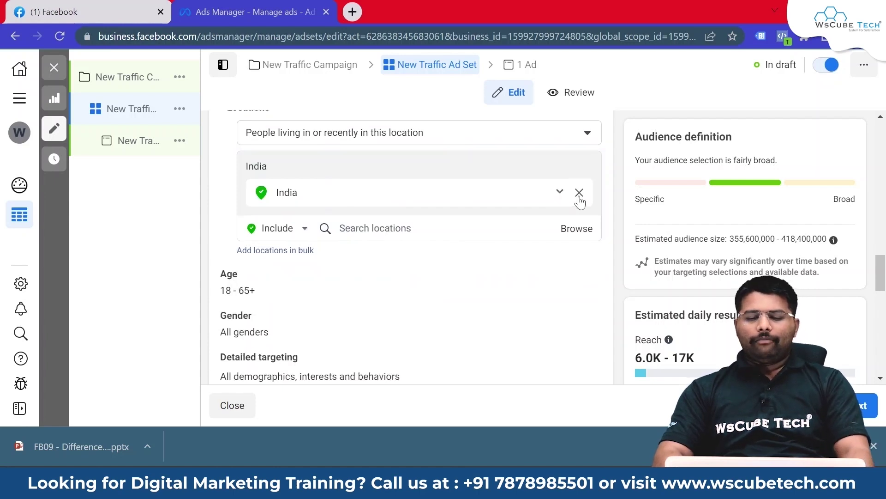
click(579, 195)
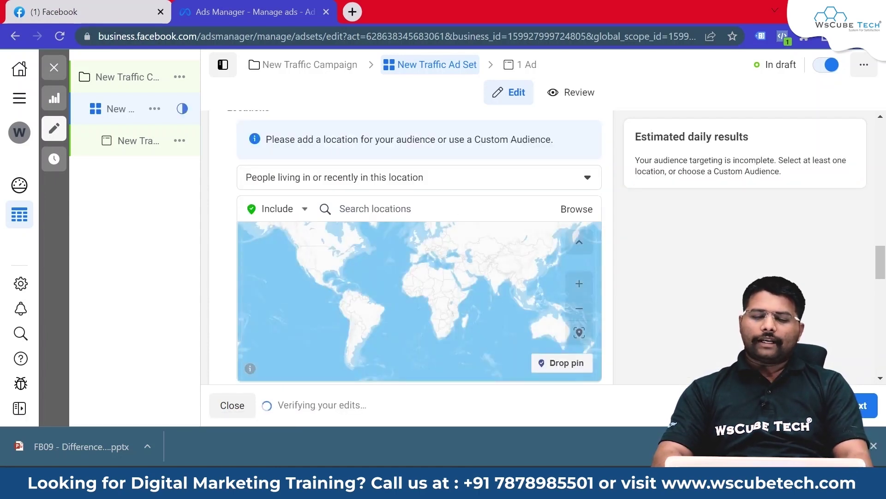
Step: Include the city of Indore, Madhya Pradesh, in the audience locations with a 16 mi radius
click(361, 208)
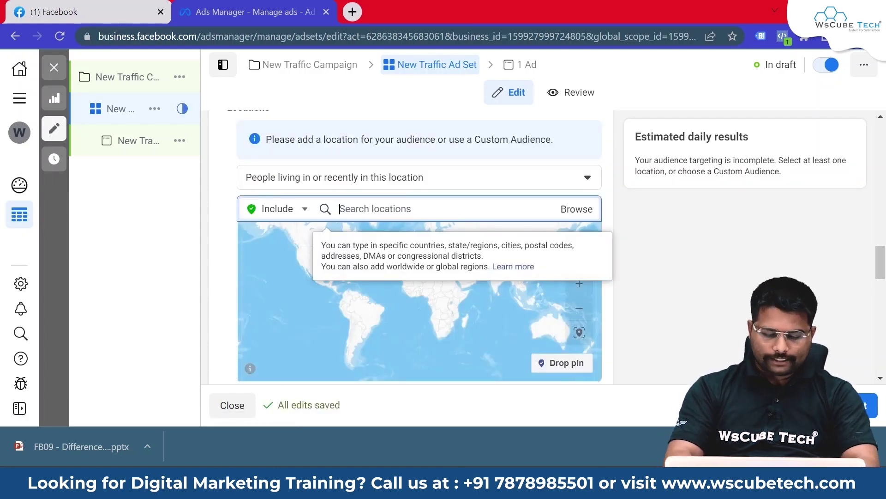
text(indore)
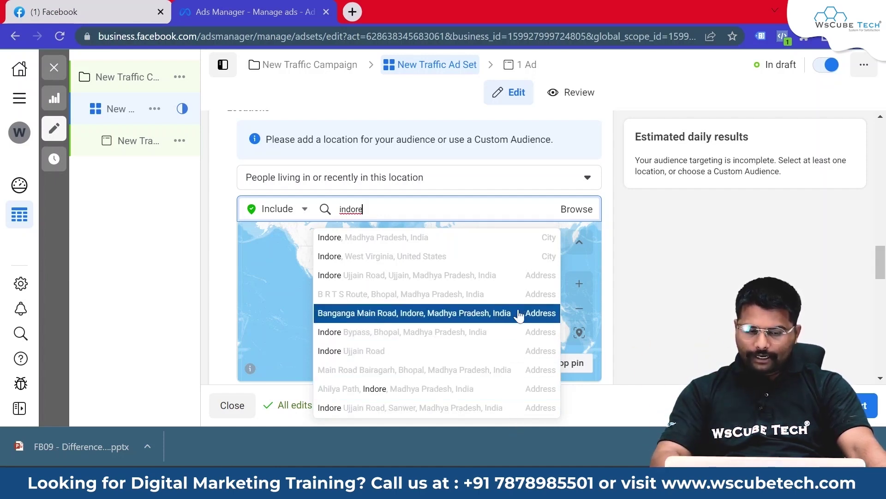
click(525, 246)
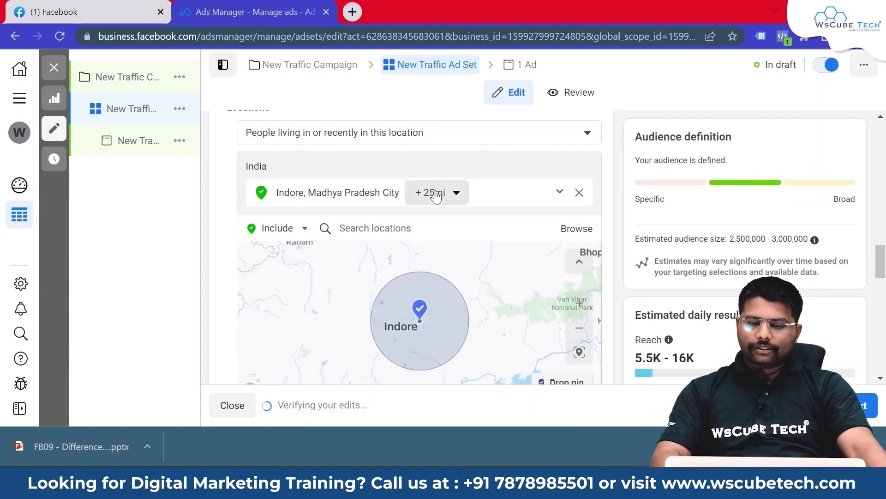
click(431, 193)
mouse_move(452, 287)
mouse_down()
mouse_move(439, 289)
mouse_move(495, 285)
mouse_move(438, 289)
mouse_move(496, 279)
mouse_move(449, 283)
mouse_up()
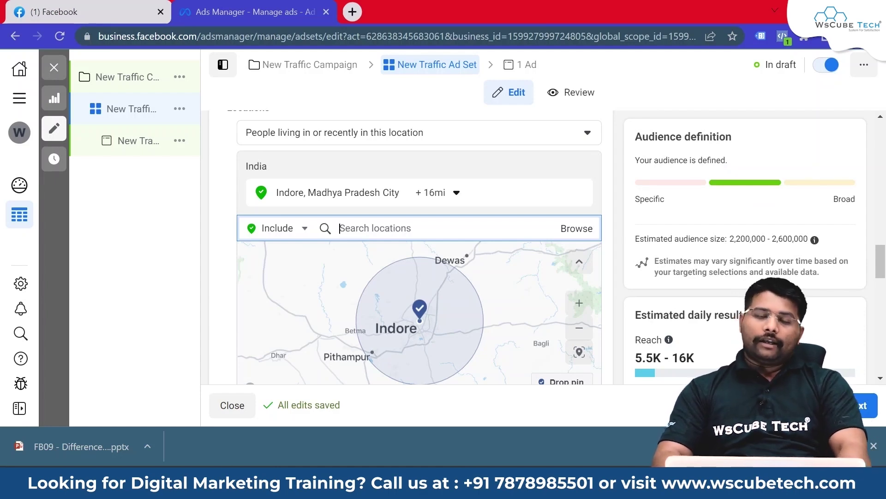
Step: Add the state of Delhi, India, to the included locations
text(delhi)
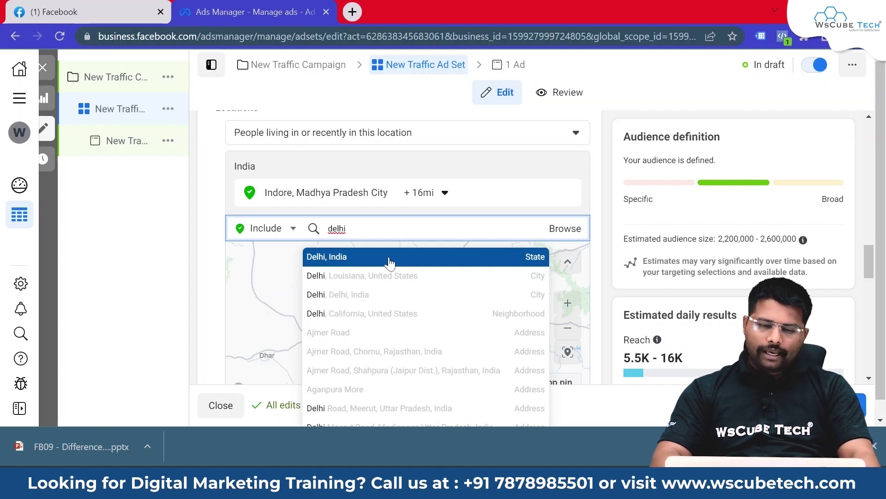
click(389, 259)
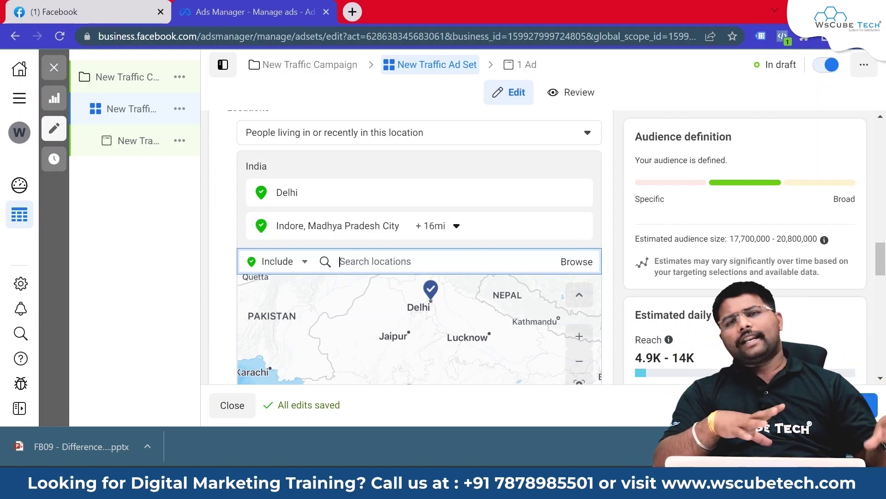
scroll(402, 257, down, 1)
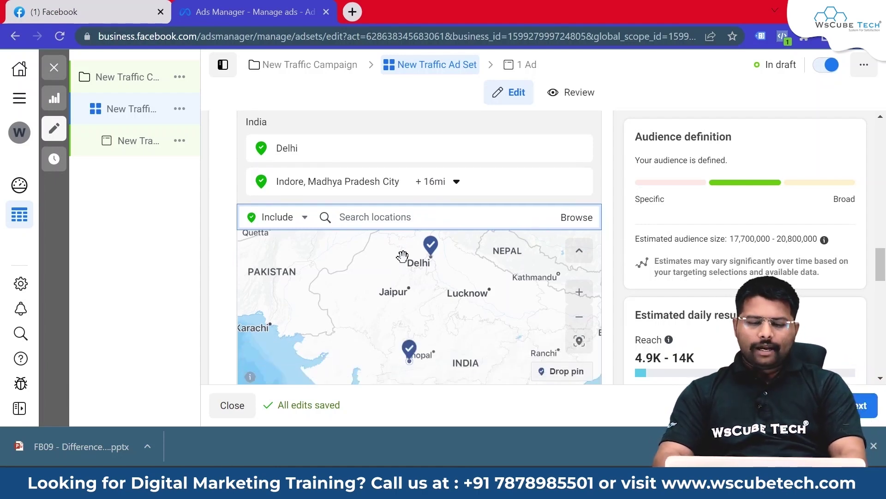
Step: Include the place Ratanada Airport Jodhpur in the audience locations with a 19 mi radius
text(ratanada)
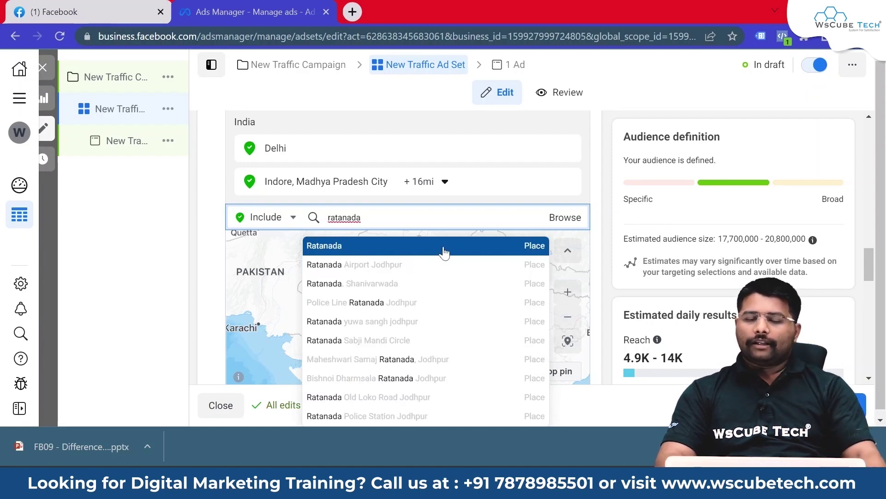
click(517, 265)
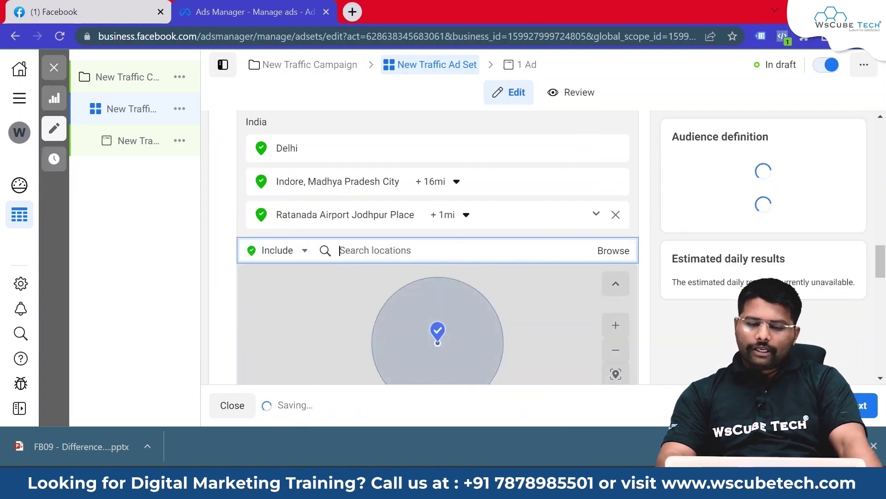
click(445, 217)
drag(436, 257, 461, 261)
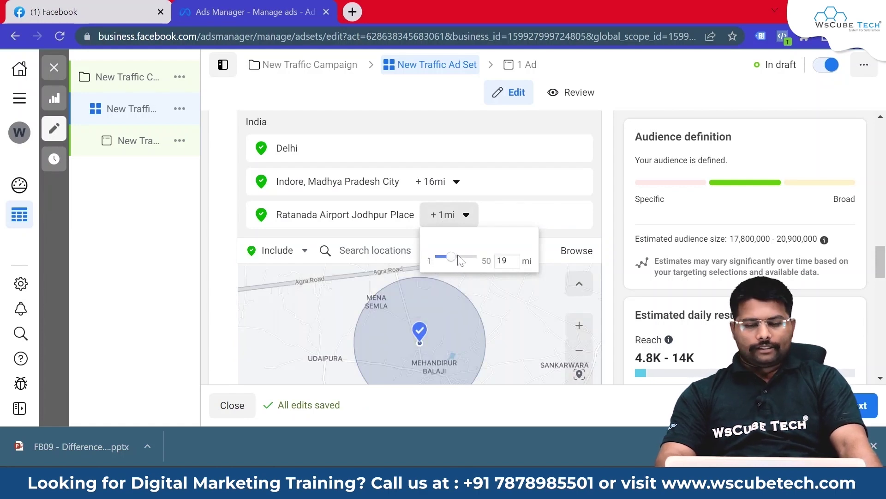
click(204, 219)
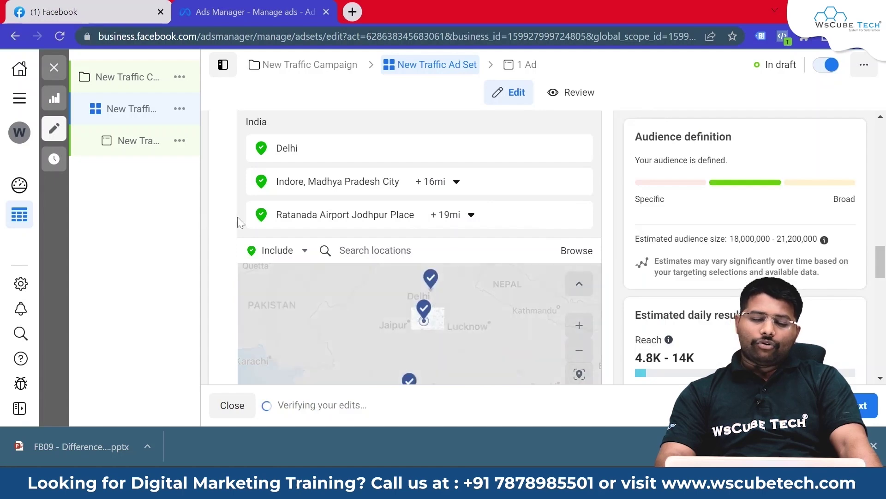
Step: Set the radius to 17 mi for Indore and 8 mi for Ratanada Airport Jodhpur
click(452, 185)
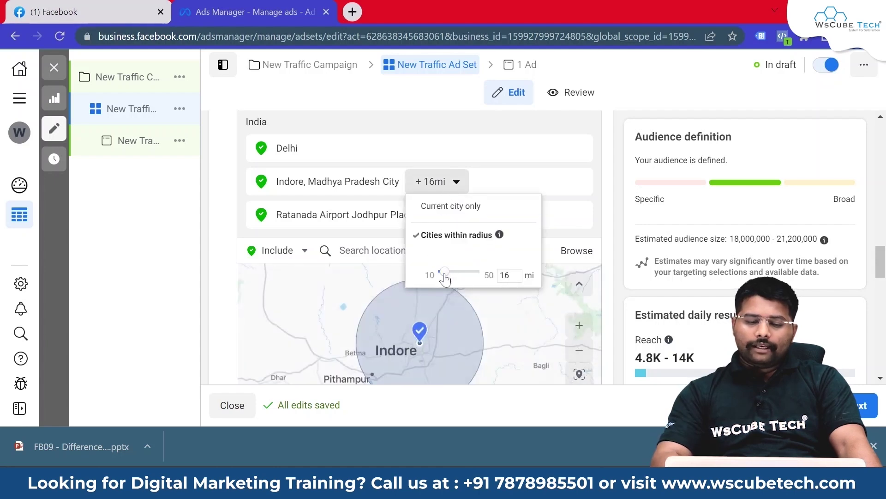
mouse_move(447, 276)
mouse_down()
mouse_move(439, 275)
mouse_move(480, 272)
mouse_move(452, 274)
mouse_up()
click(392, 179)
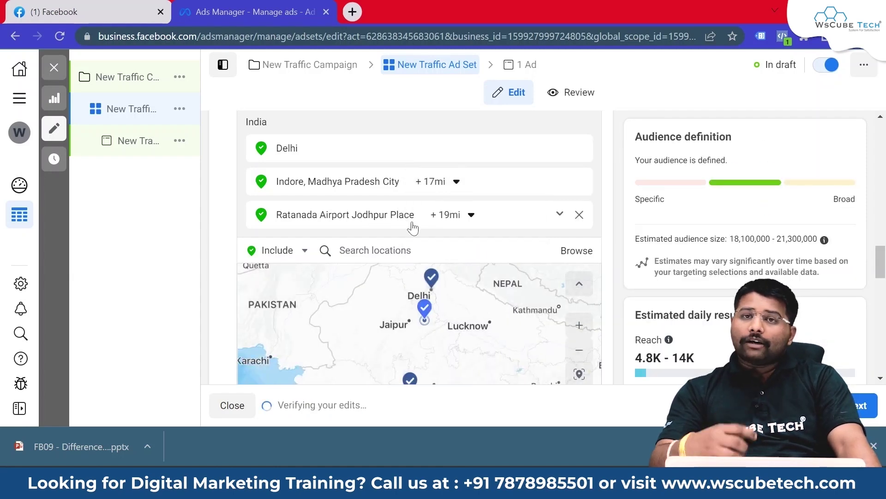
click(439, 217)
mouse_move(450, 257)
mouse_down()
mouse_move(493, 258)
mouse_move(450, 257)
mouse_up()
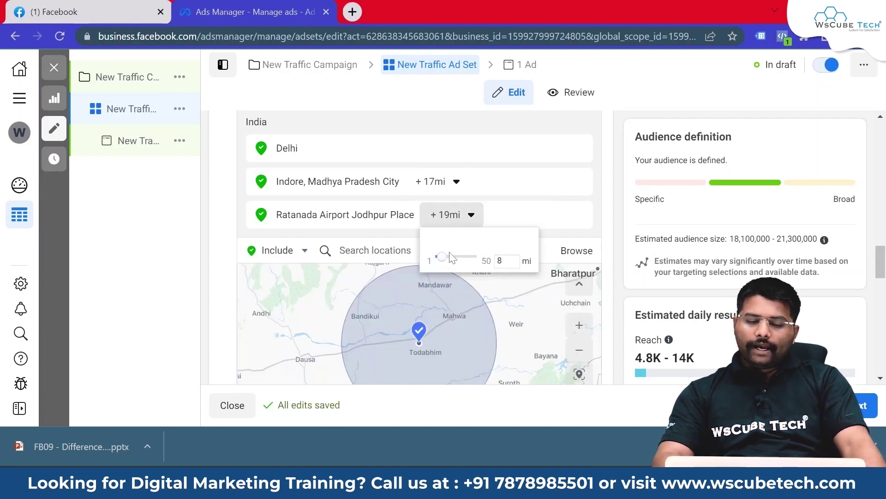
click(477, 159)
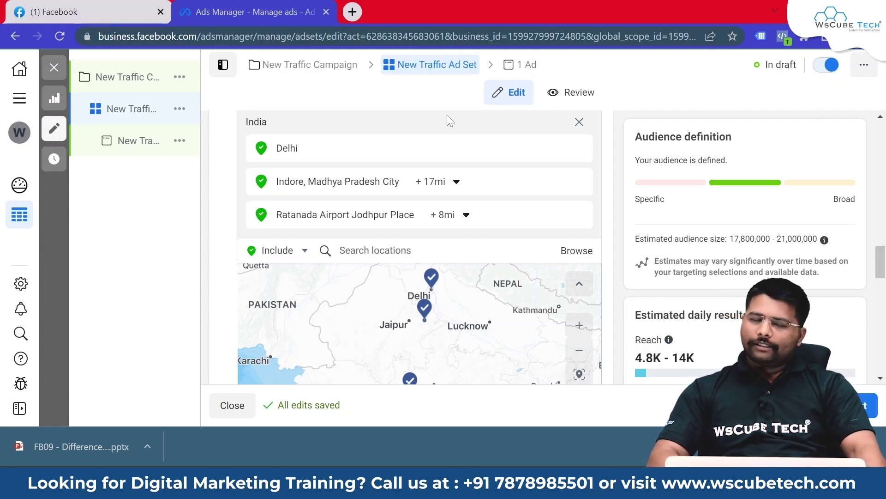
Step: Search Google for "rajasthan pin code" in a new browser tab and refine it to "all district of rajasthan pin code list"
scroll(496, 207, down, 2)
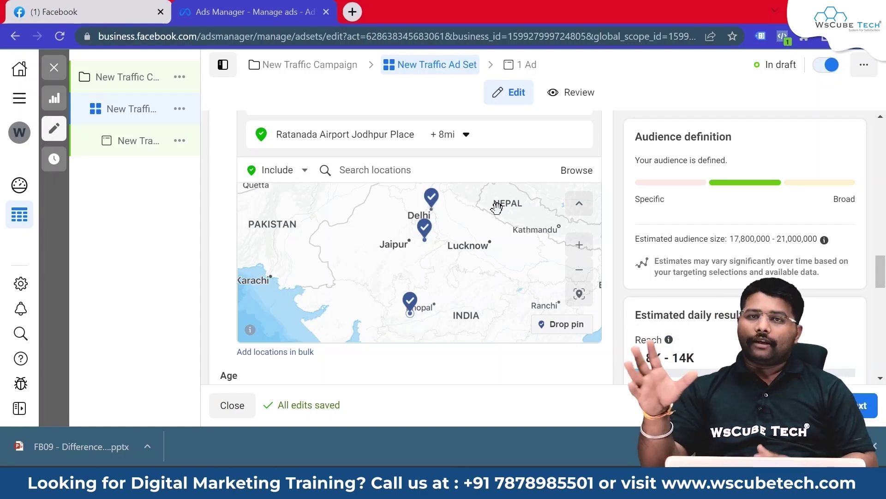
key(ctrl+t)
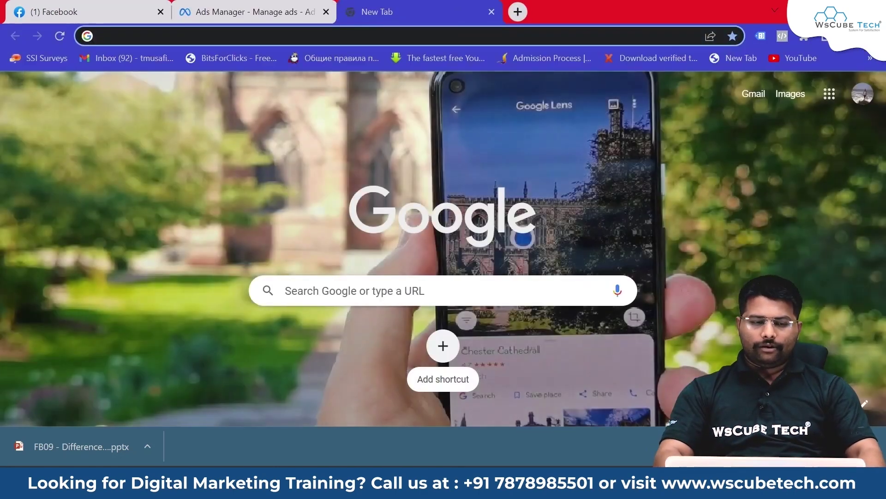
text(rajasthan pin code)
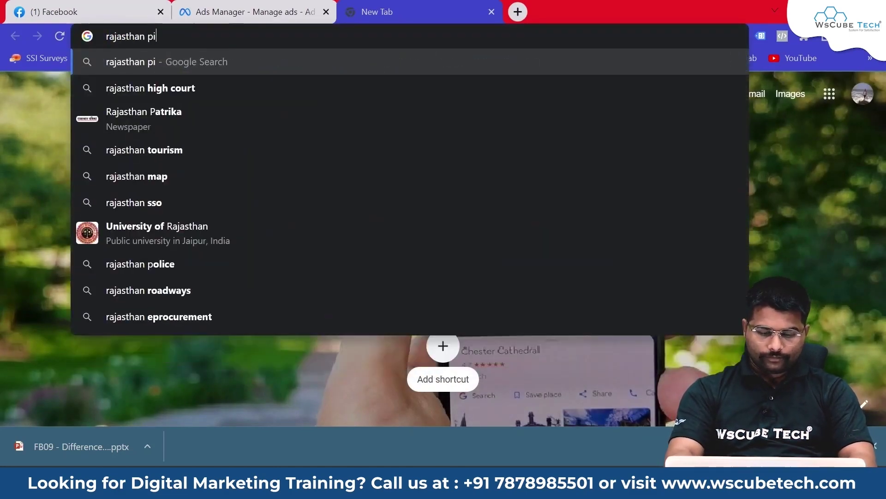
key(Return)
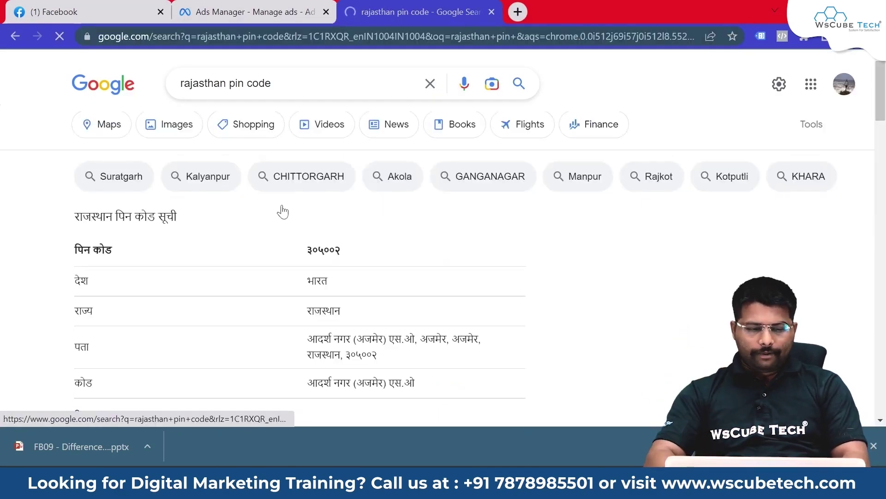
scroll(275, 222, down, 5)
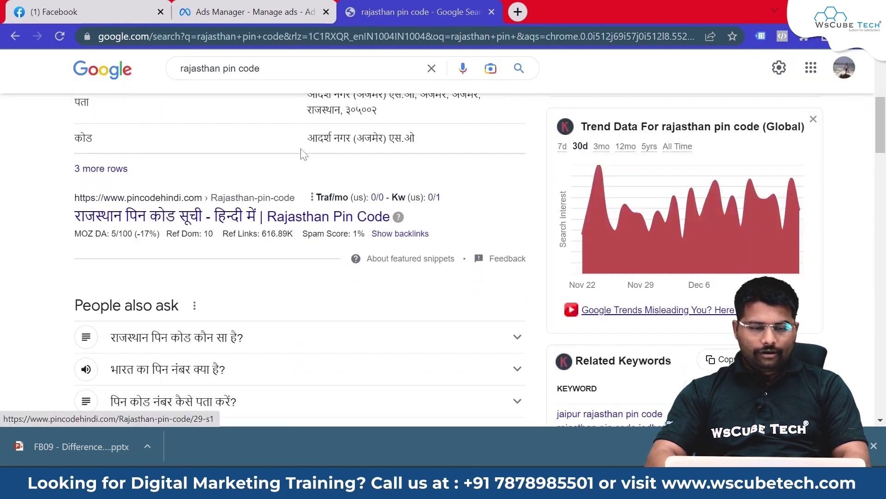
scroll(302, 152, up, 5)
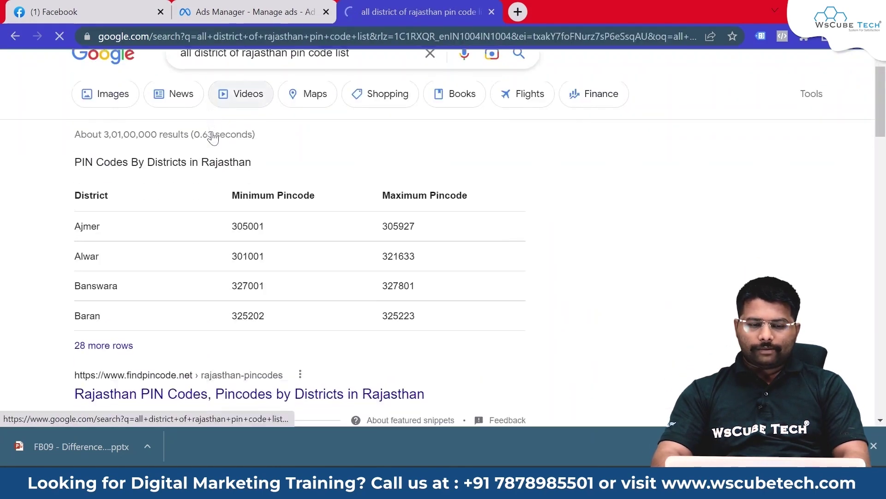
Step: Open the findpincode.net page of Rajasthan PIN codes and examine its table of pincodes by district
scroll(214, 135, down, 2)
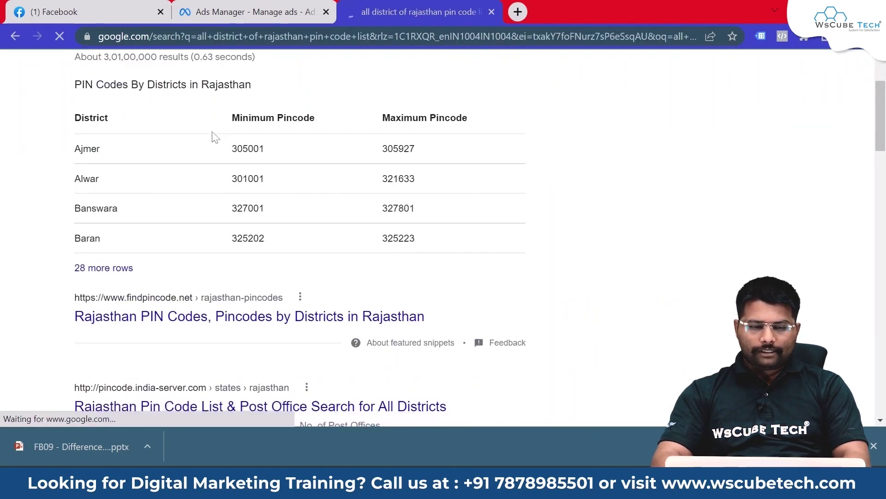
click(119, 272)
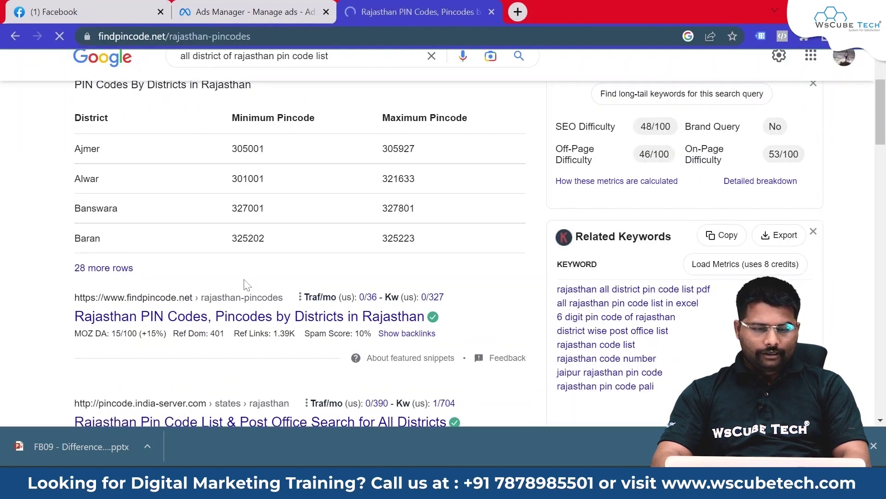
scroll(285, 267, down, 20)
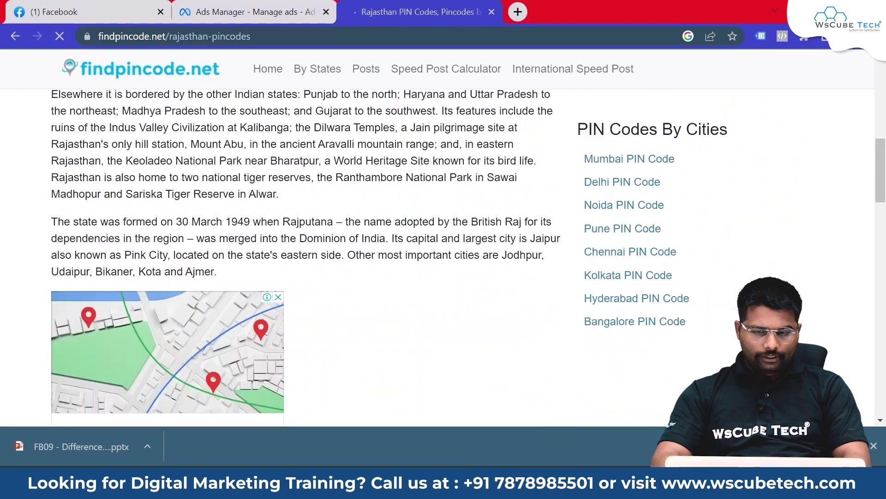
scroll(283, 267, down, 2)
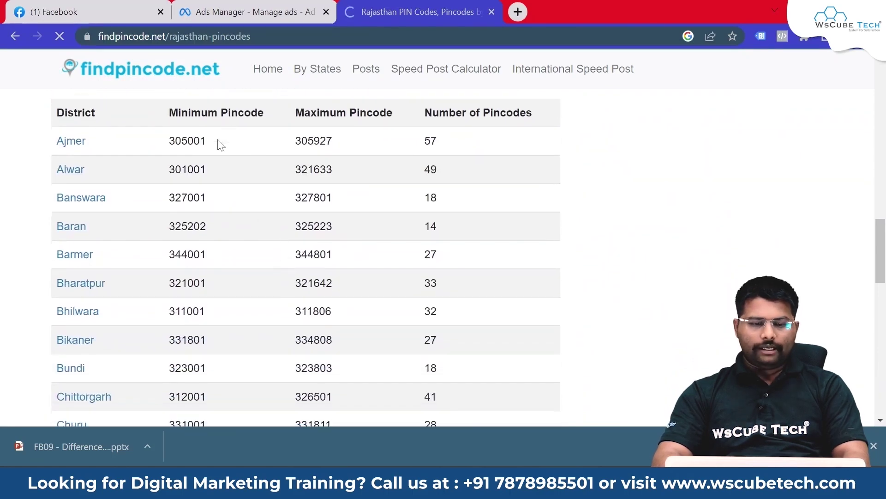
Step: Return to the ad set in Ads Manager and open the bulk location entry for the audience
click(258, 11)
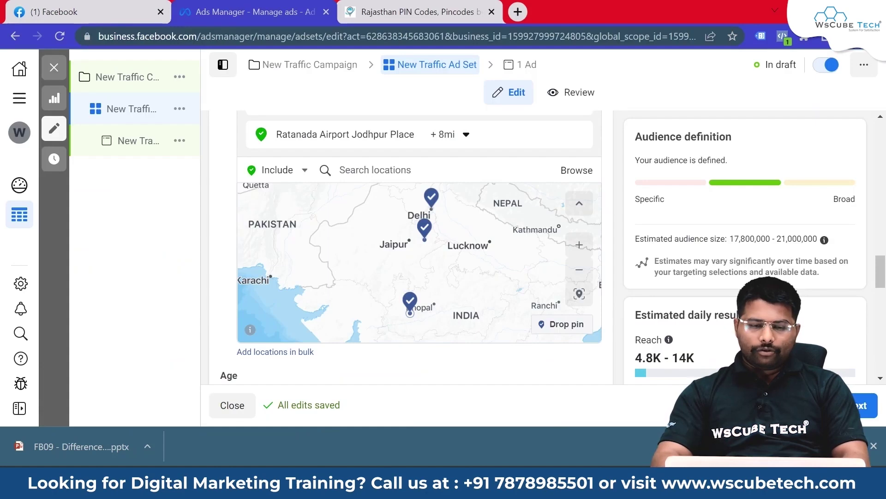
scroll(238, 189, down, 4)
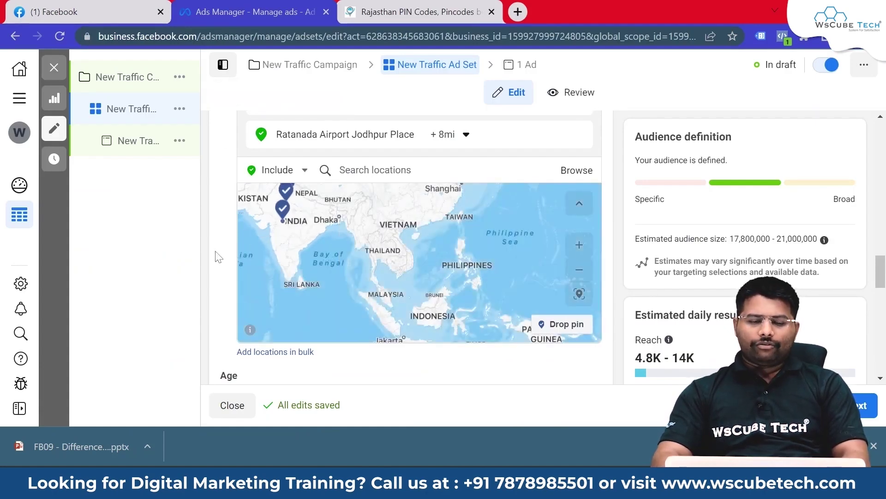
scroll(217, 257, down, 2)
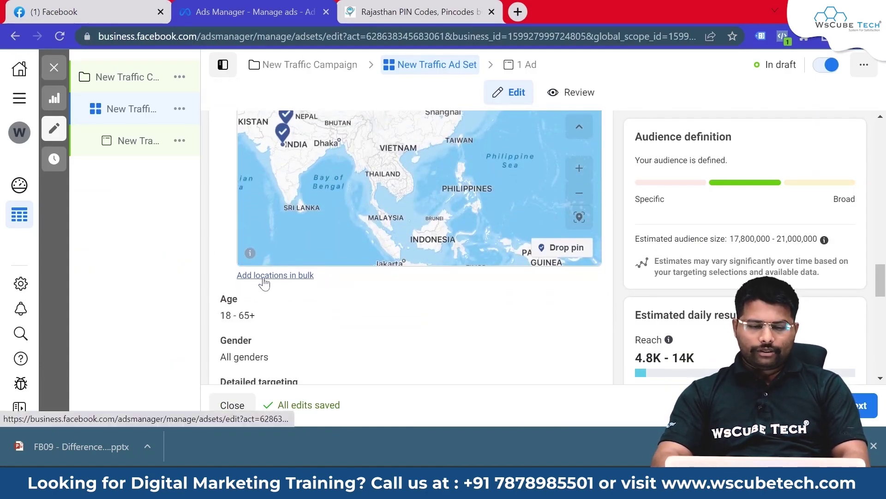
click(264, 277)
key(Escape)
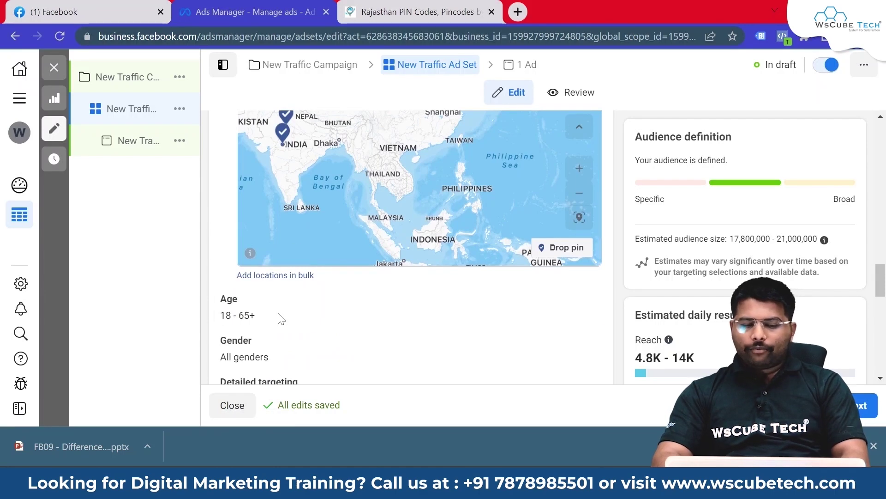
mouse_move(244, 298)
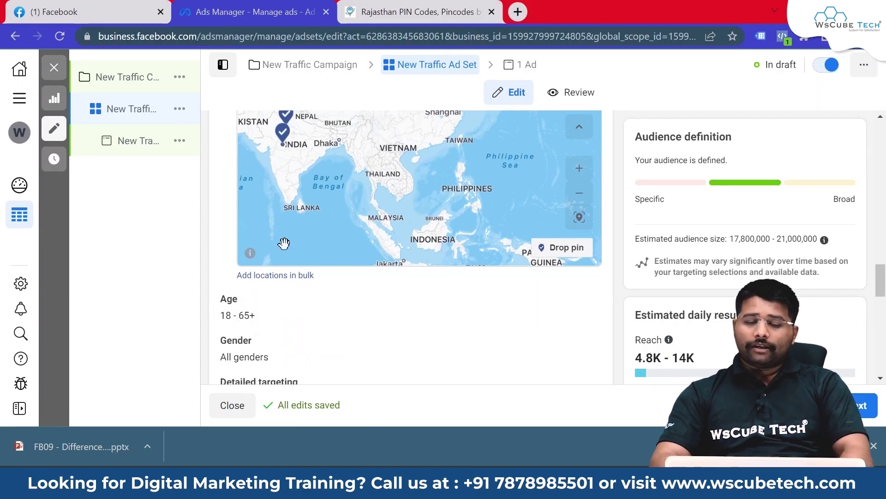
click(291, 277)
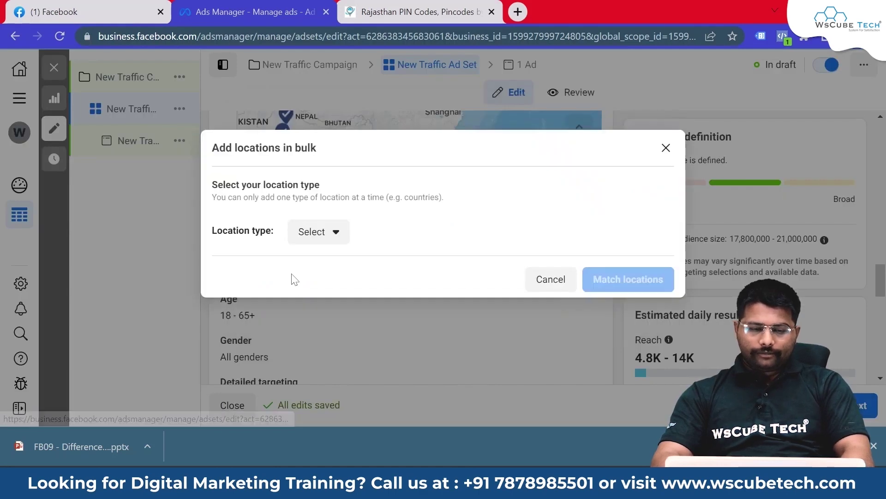
Step: Set the bulk location type to Postal codes and the default country to India
click(313, 235)
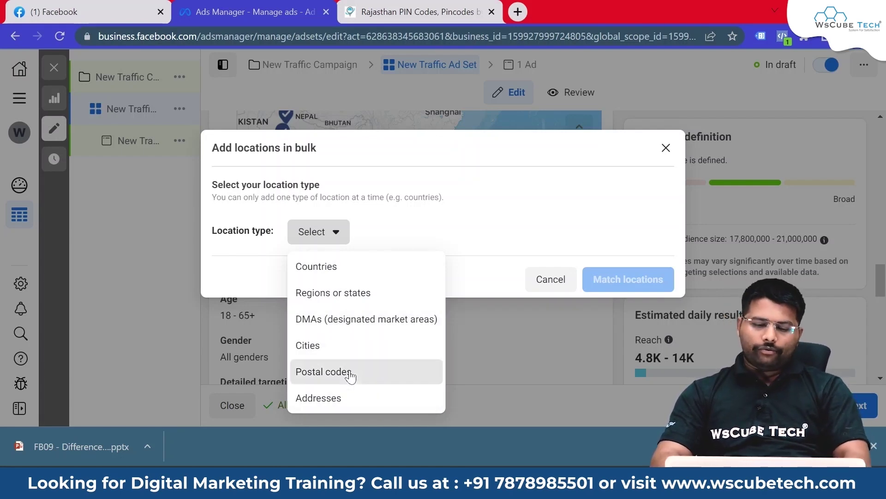
click(351, 372)
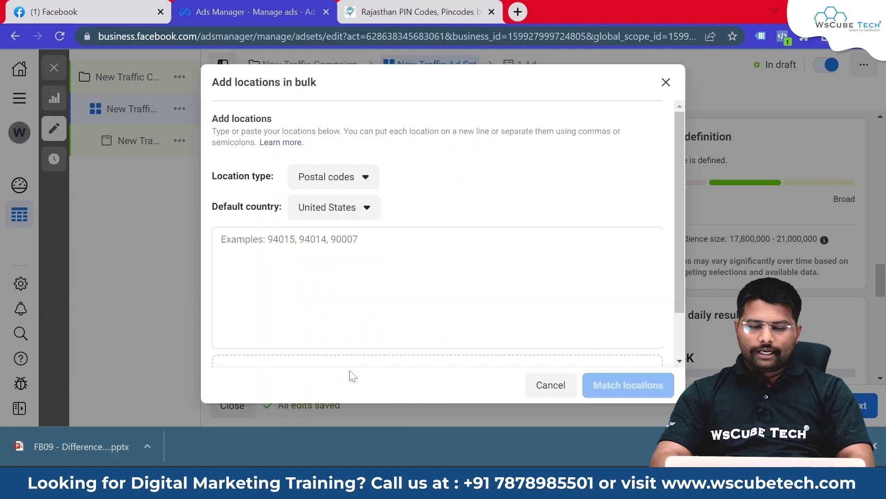
click(351, 210)
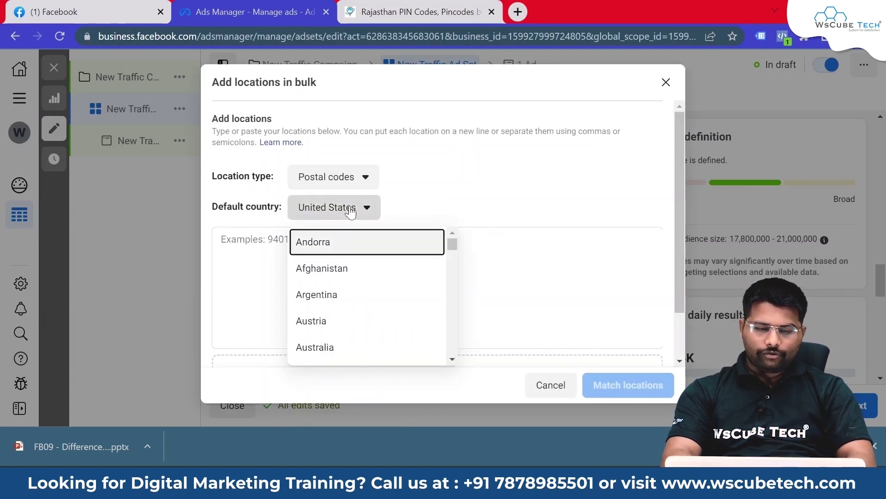
scroll(368, 317, down, 20)
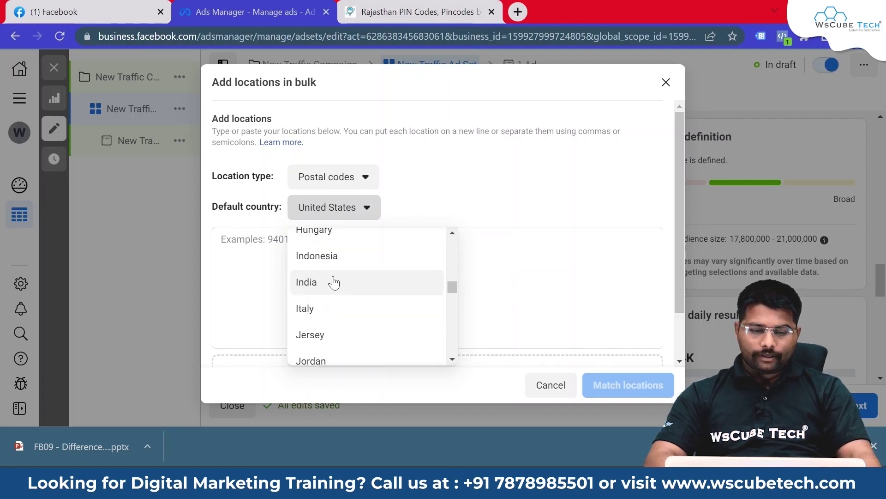
click(334, 282)
Step: Copy the postal codes 305001, 301001, 327001, 325202, 344001, 321001 and 331801 from the findpincode.net table into the bulk list, one per line
text(305001)
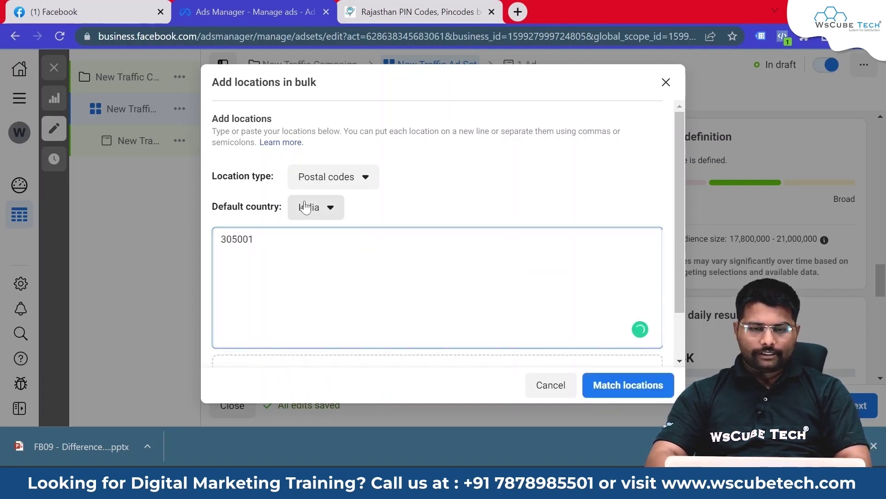
click(414, 9)
drag(207, 171, 158, 179)
key(ctrl+c)
key(ctrl+shift+Tab)
key(Return)
key(ctrl+v)
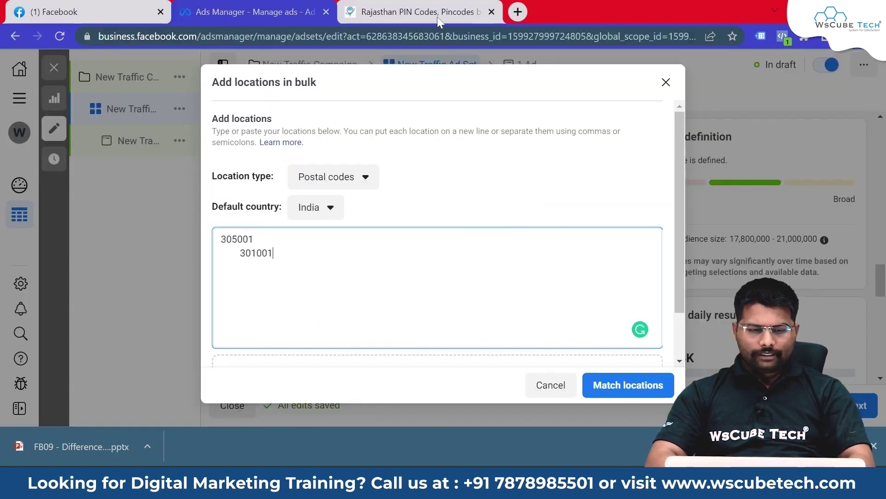
click(406, 9)
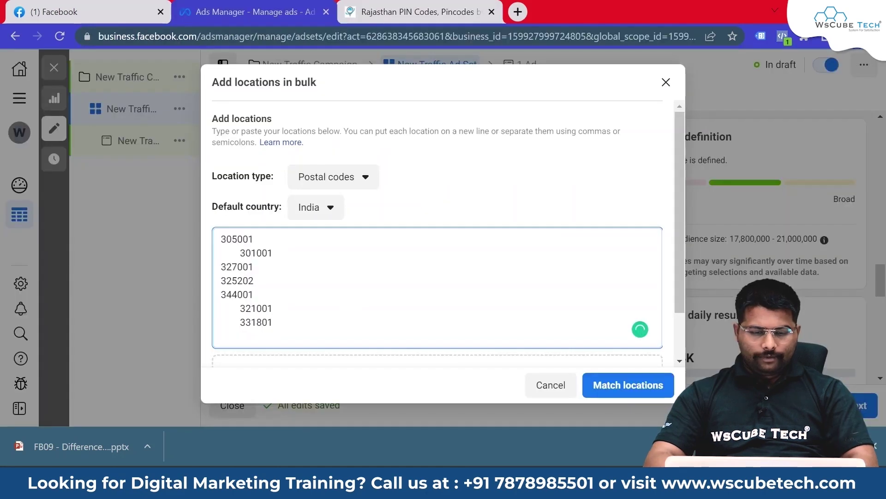
Step: Remove the leading indentation before the postal codes 331801, 321001 and 301001 in the bulk list
click(221, 322)
key(BackSpace)
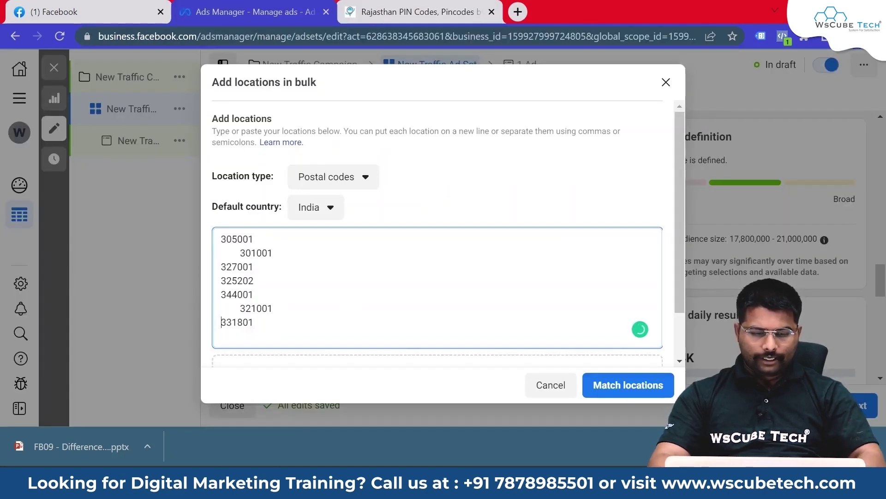
click(241, 308)
key(BackSpace)
click(240, 253)
key(BackSpace)
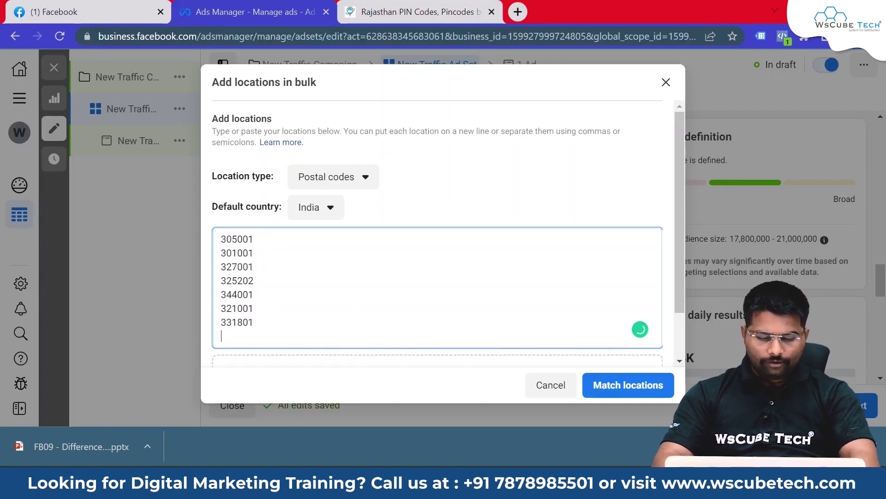
Step: Append the postal codes 456010, 452001 and 345632 on separate lines of the bulk list
text(6)
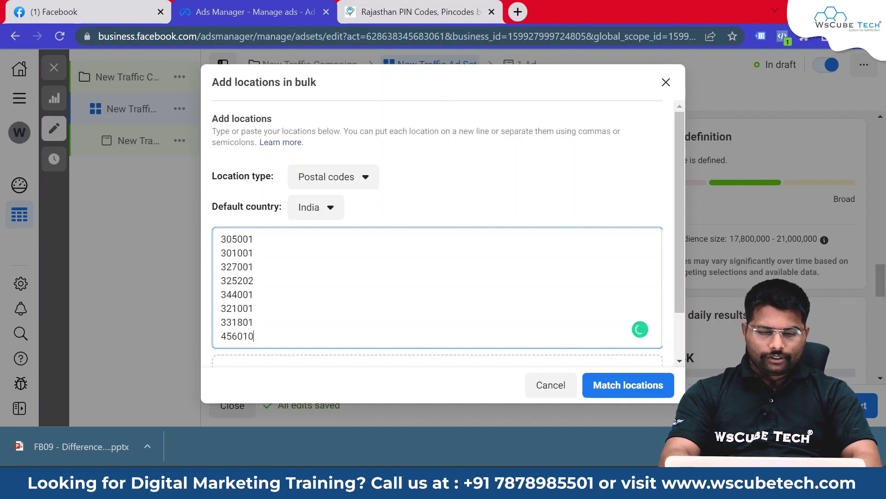
text(010)
key(Return)
text(452)
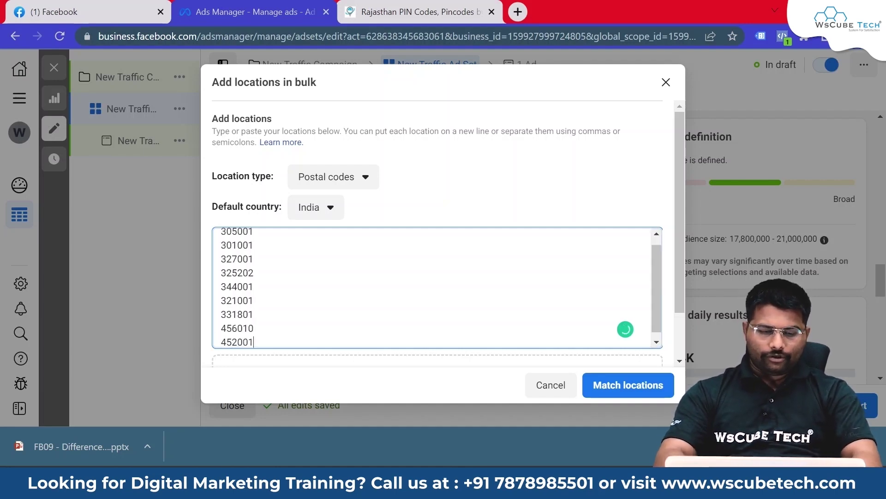
text(001)
key(Return)
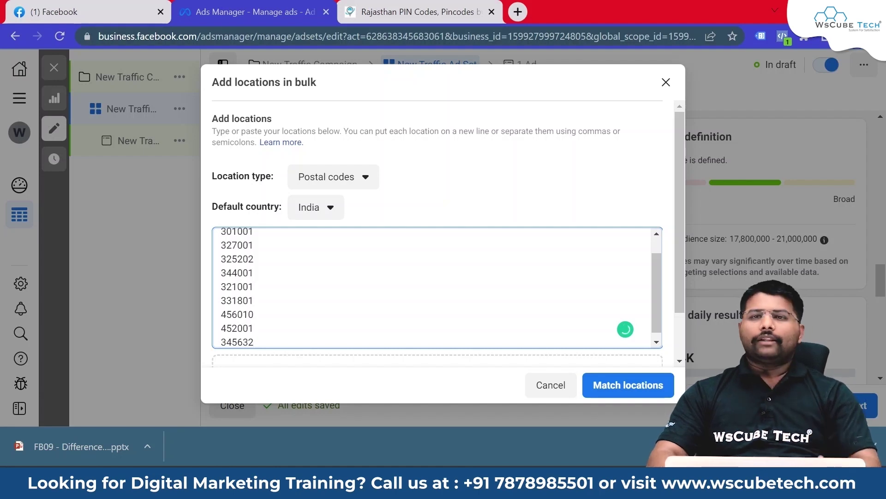
scroll(436, 286, down, 1)
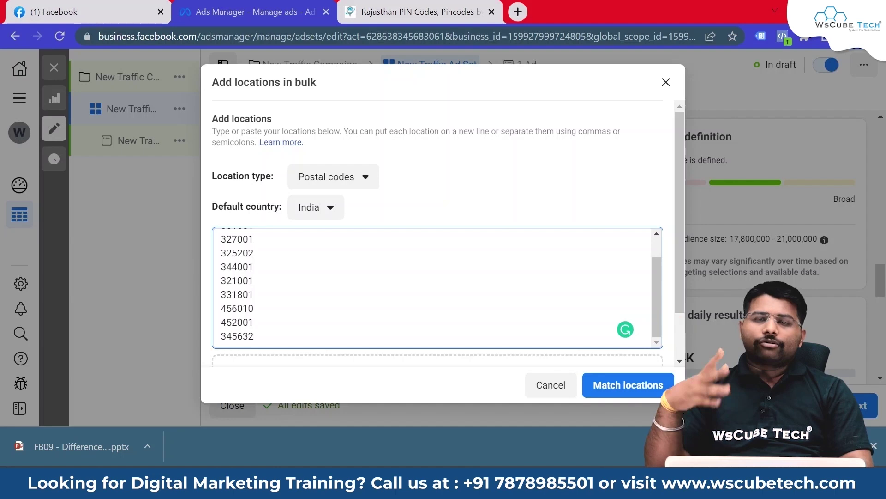
Step: Match the listed postal codes to locations and remove the erroneous entry 345632 from the review list
click(614, 384)
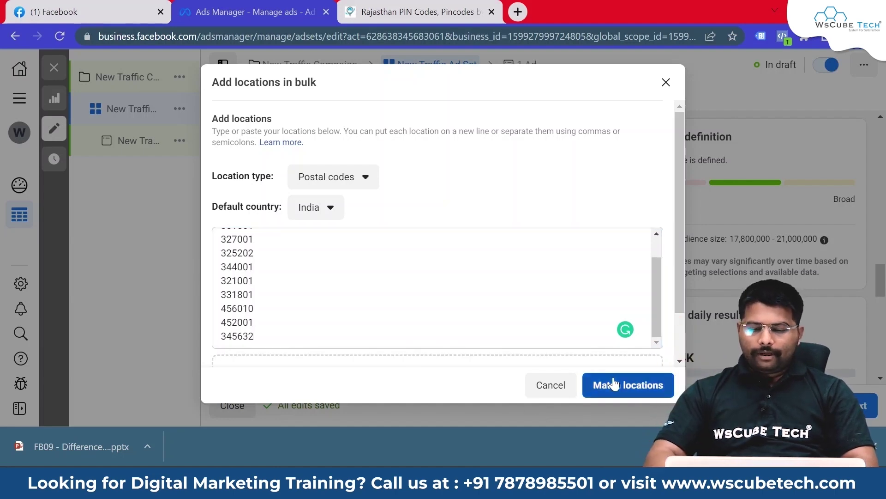
scroll(390, 272, down, 5)
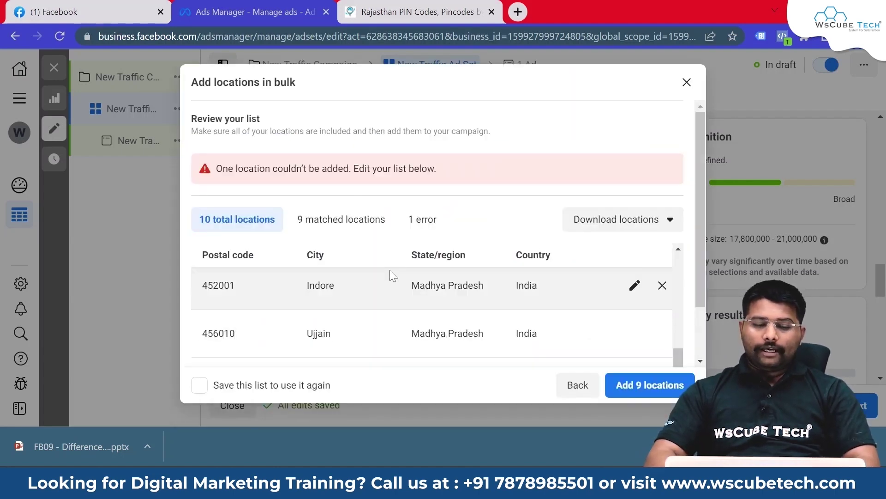
scroll(390, 272, down, 5)
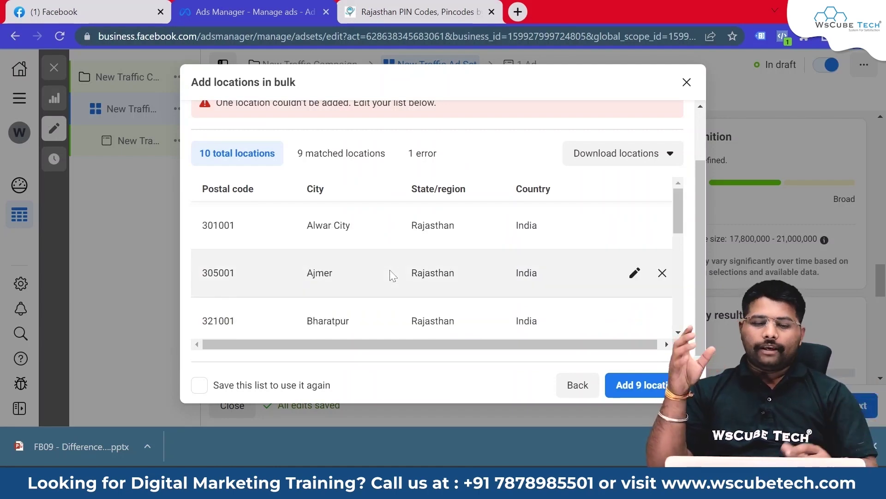
click(417, 157)
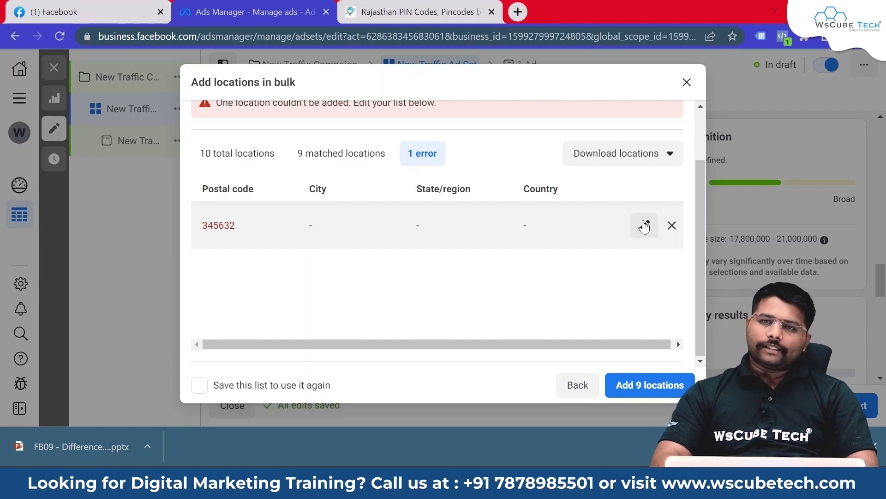
click(671, 226)
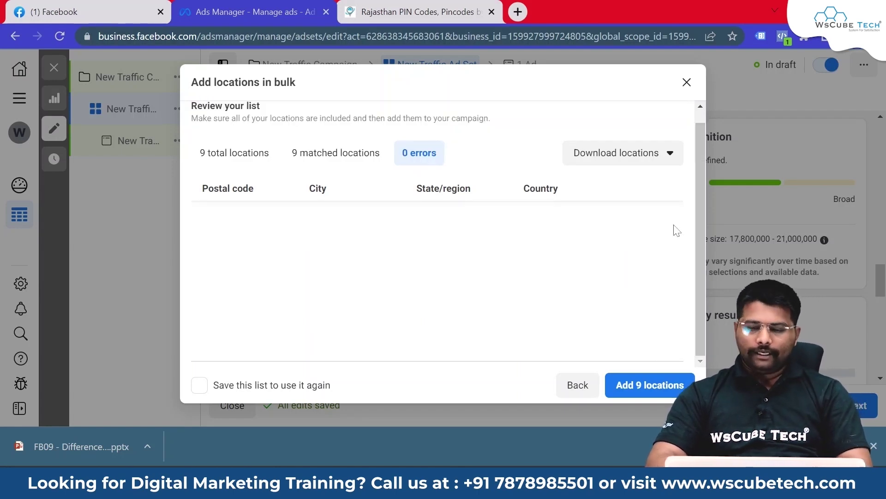
Step: Review the total and matched postal code locations and add the 9 locations to the ad set's audience
click(231, 153)
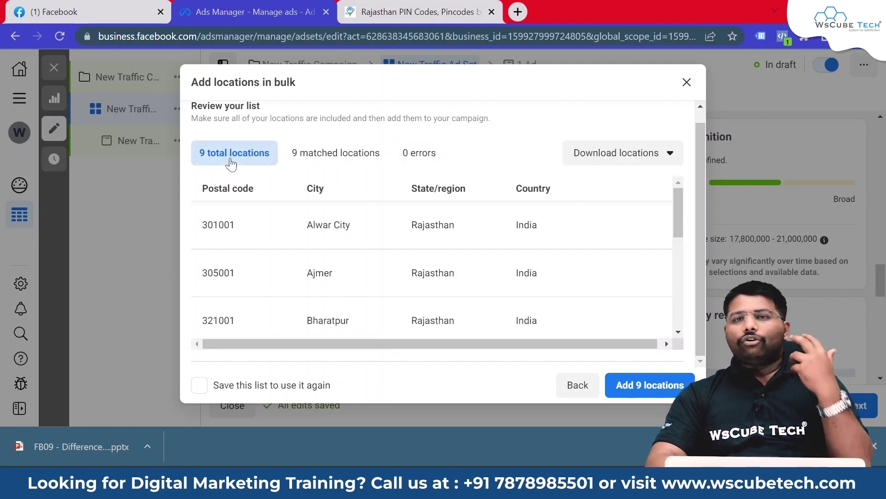
click(333, 153)
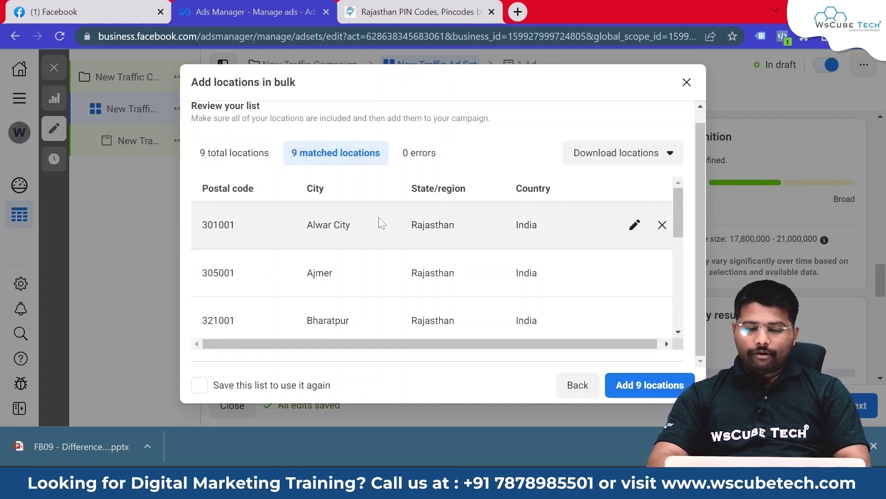
scroll(380, 222, down, 2)
scroll(367, 282, down, 2)
scroll(368, 290, down, 1)
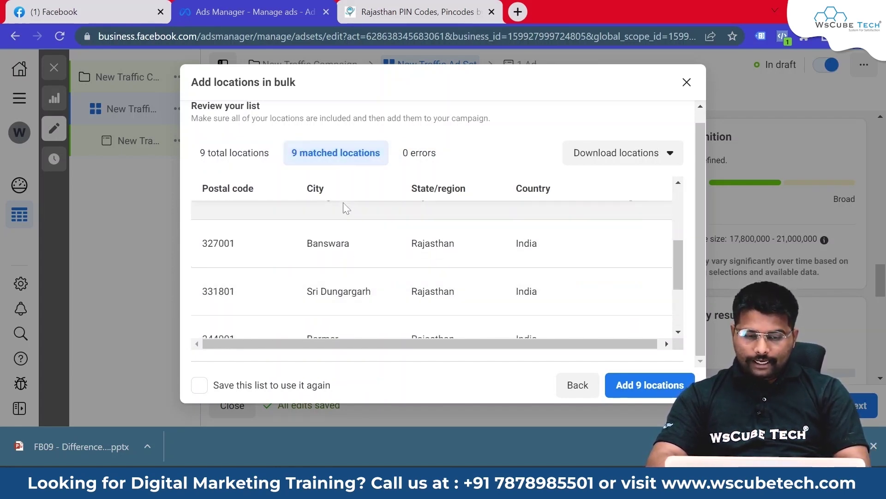
scroll(343, 206, up, 5)
scroll(337, 318, down, 6)
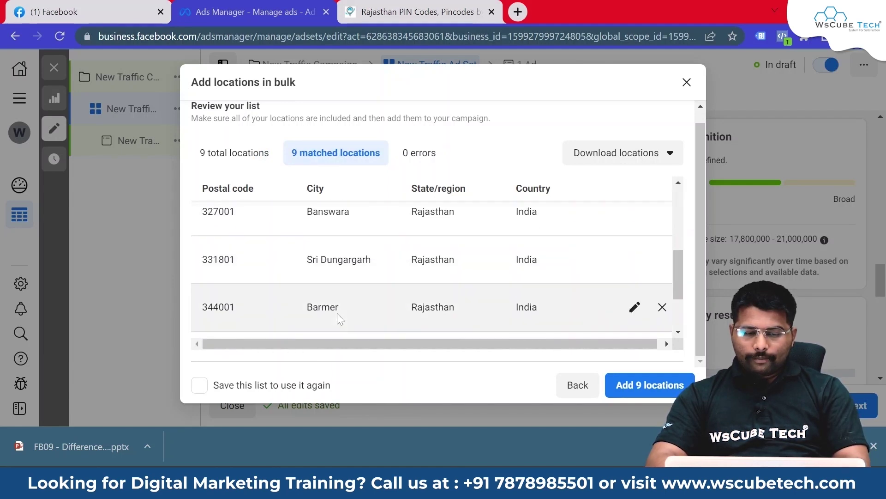
scroll(337, 245, up, 6)
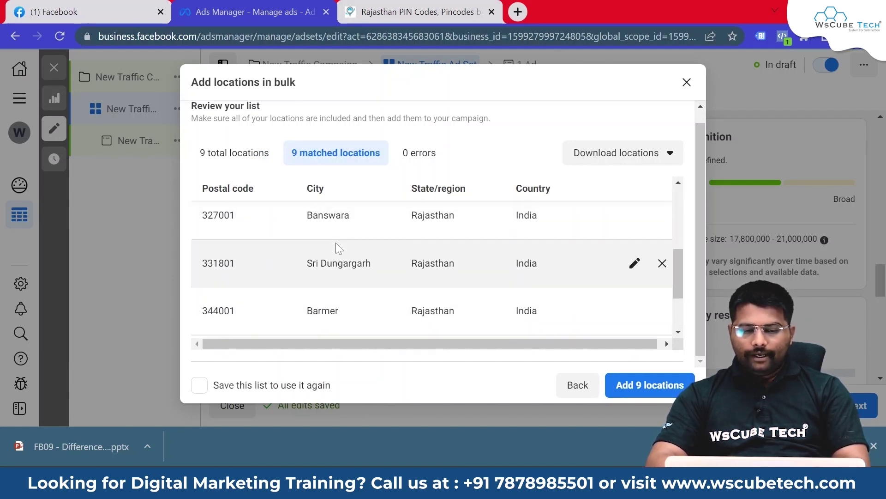
scroll(337, 248, up, 1)
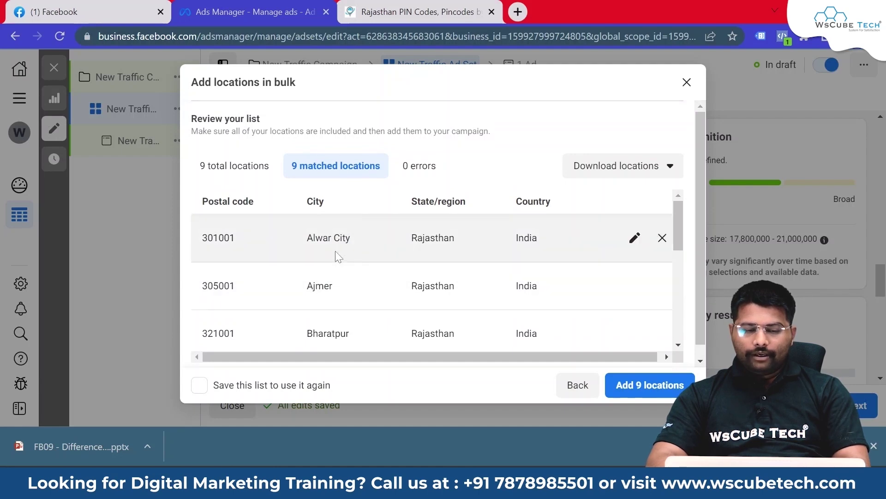
scroll(338, 257, down, 5)
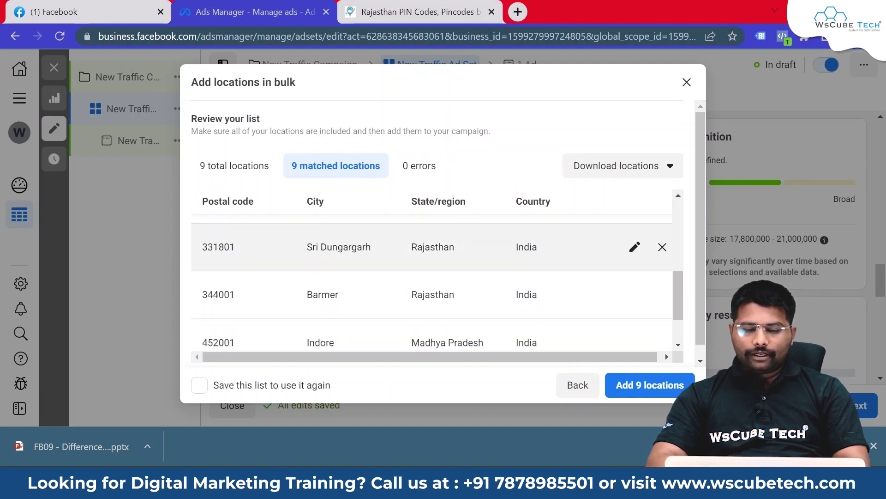
scroll(331, 280, down, 2)
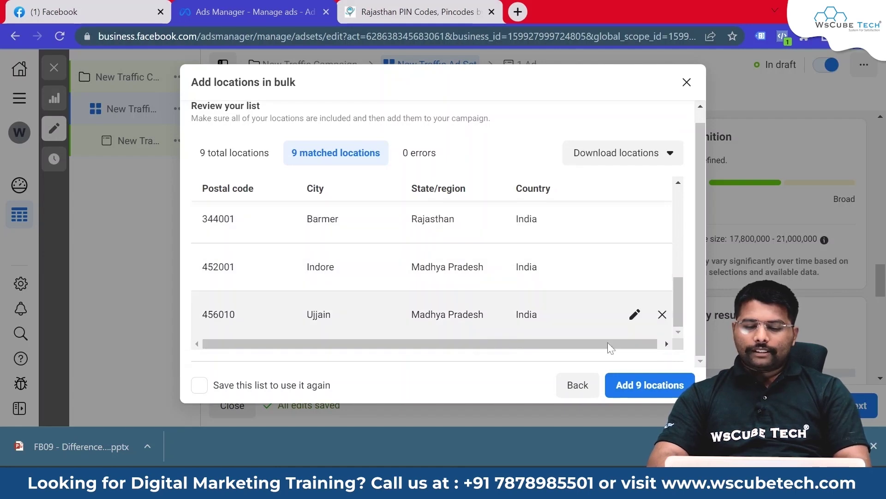
click(642, 382)
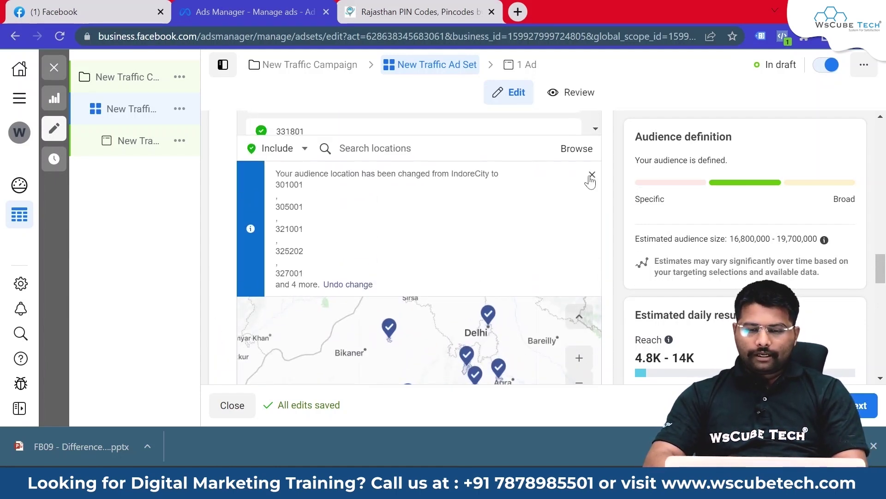
Step: Clear the postal code locations from the audience and include the city of Indore, Madhya Pradesh instead
click(591, 175)
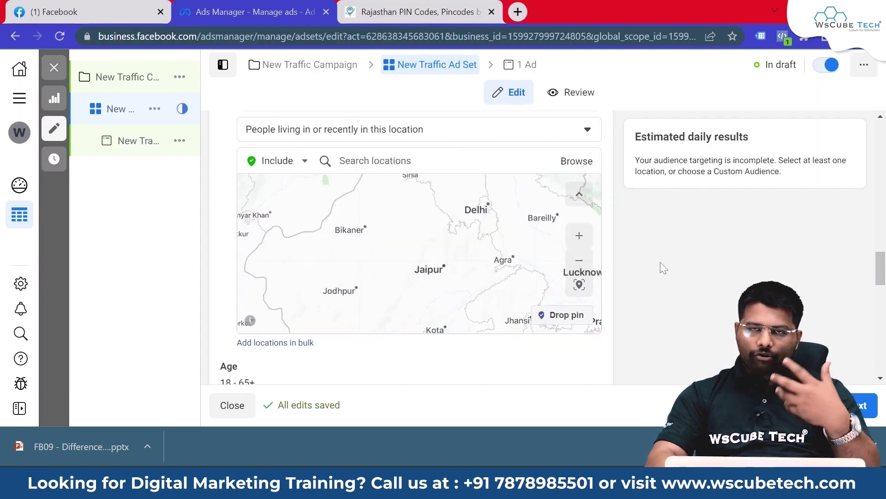
click(375, 161)
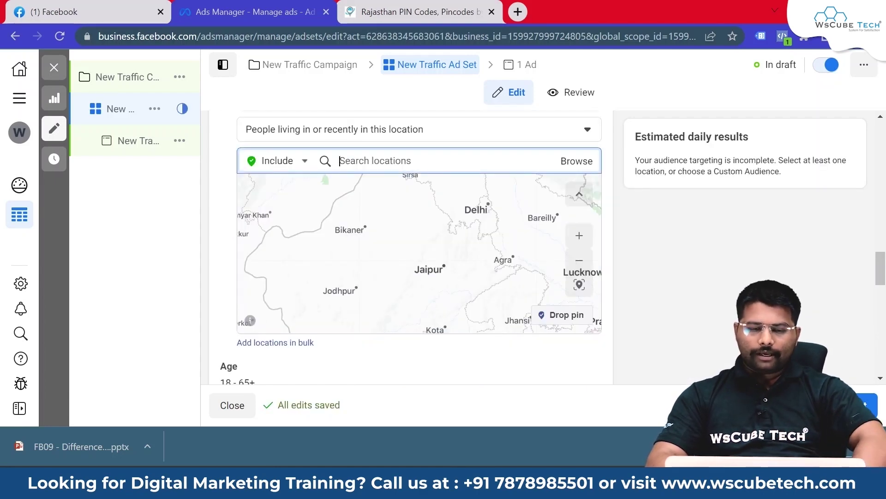
text(indore)
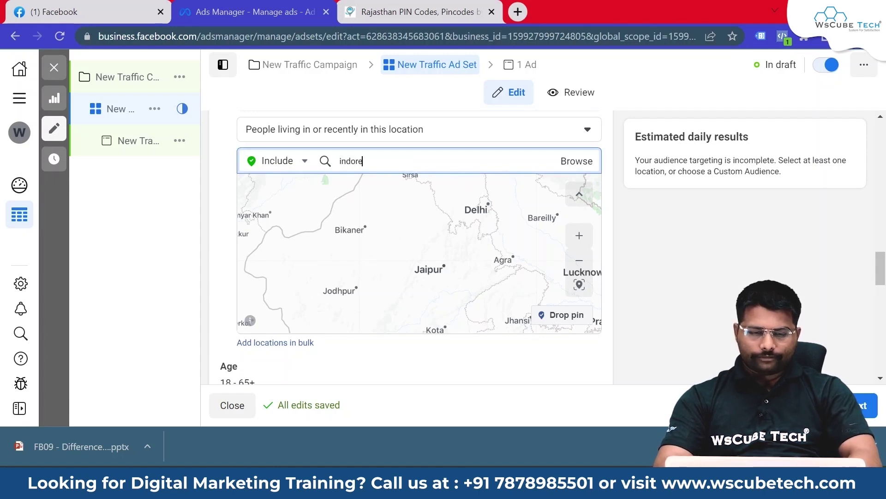
key(Return)
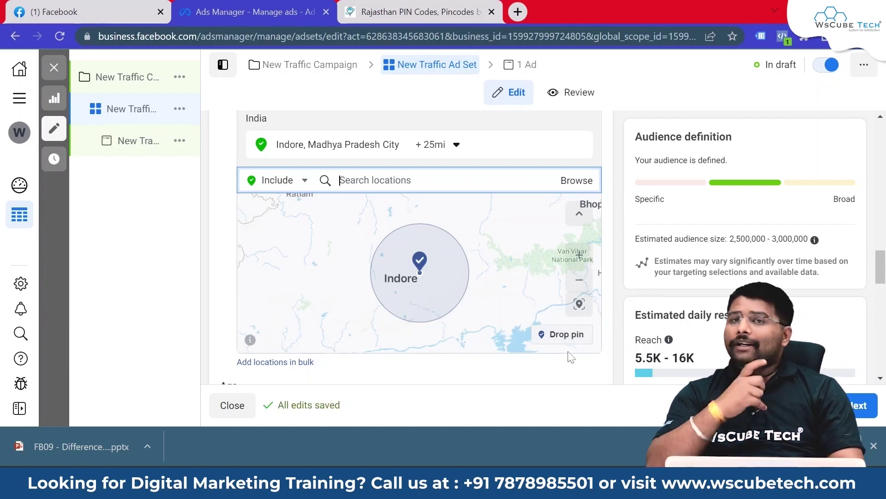
Step: Replace the Indore city targeting with a pin dropped on the map at Meghdoot Garden, just south of MR 10 Bypass Road
click(564, 340)
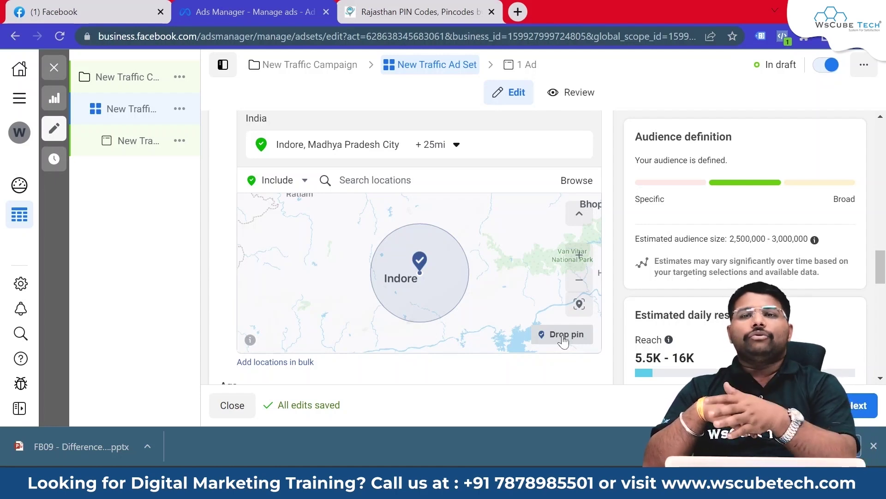
click(579, 257)
click(580, 257)
click(580, 257)
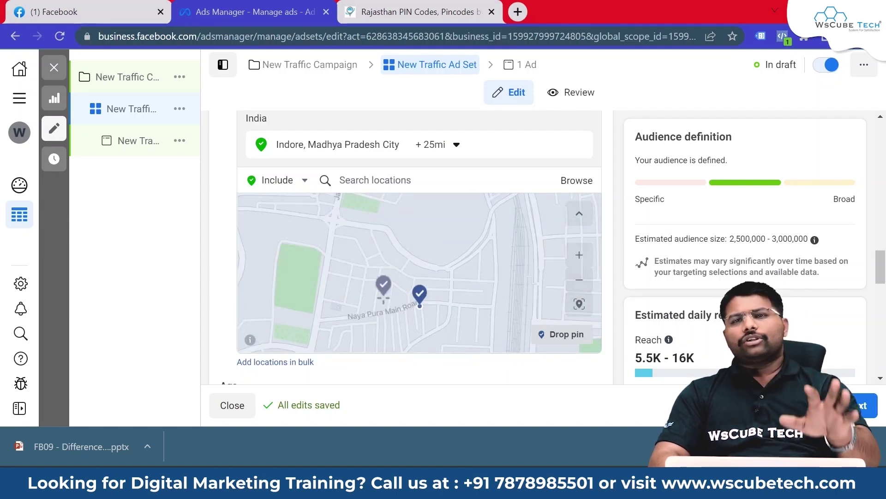
scroll(359, 276, up, 2)
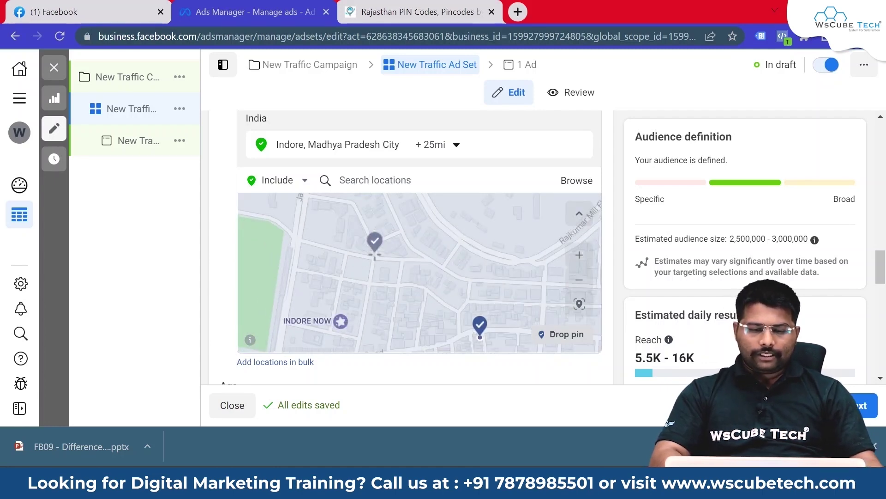
scroll(375, 253, down, 3)
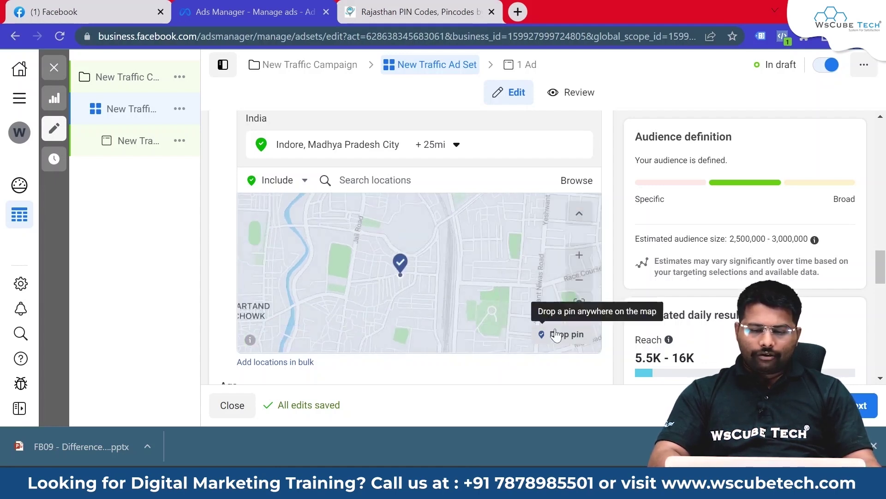
drag(346, 234, 548, 241)
scroll(394, 297, up, 2)
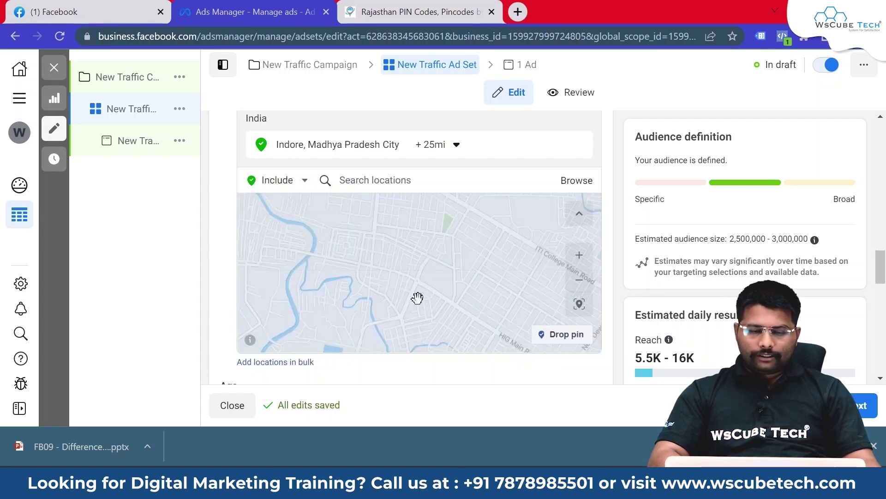
scroll(323, 275, down, 2)
scroll(397, 314, up, 2)
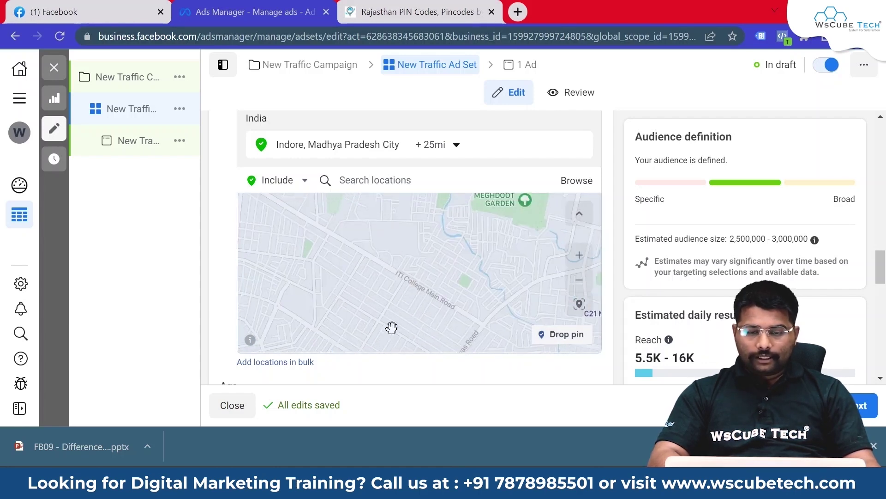
drag(461, 271, 415, 316)
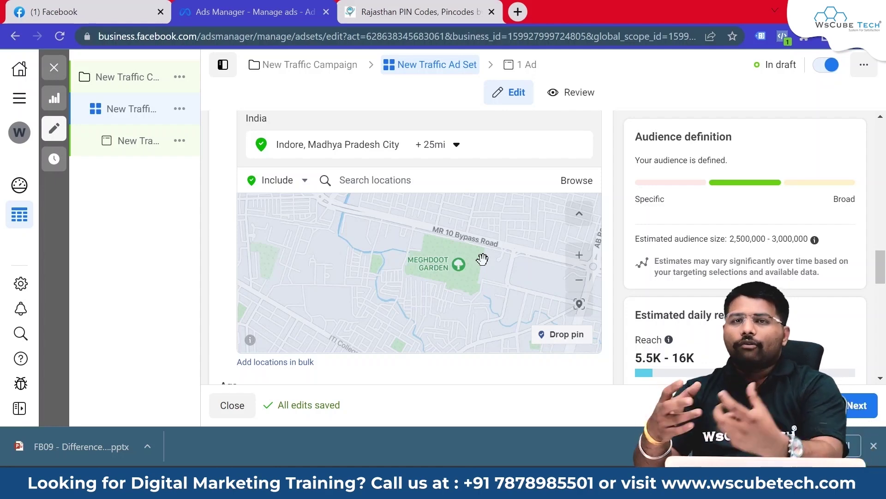
click(483, 259)
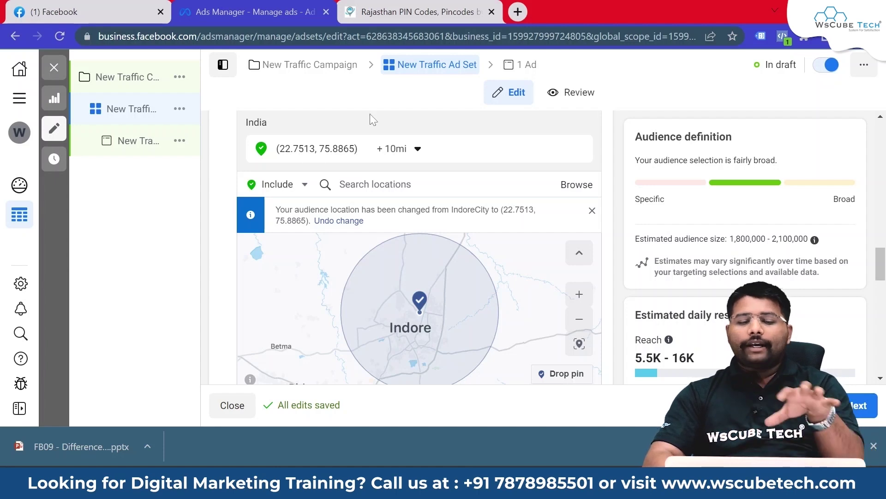
Step: Set the radius around the dropped pin to 1 mi and inspect the covered area on the map
click(415, 148)
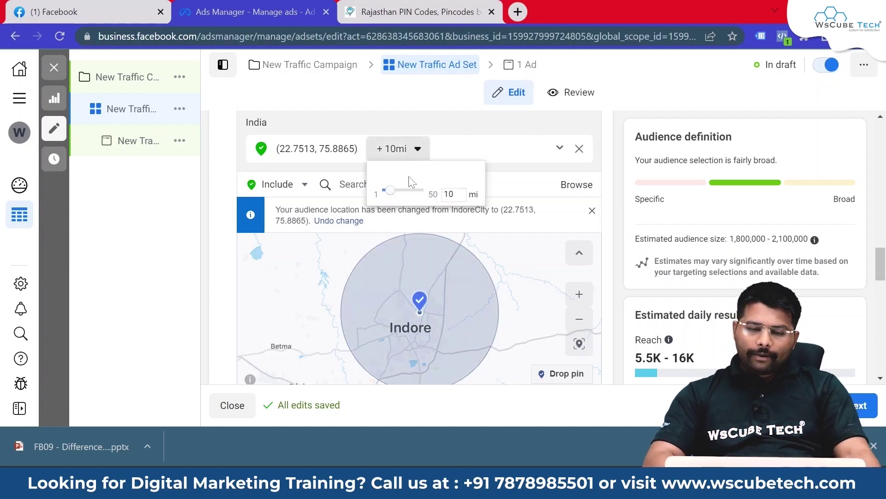
drag(388, 192, 385, 196)
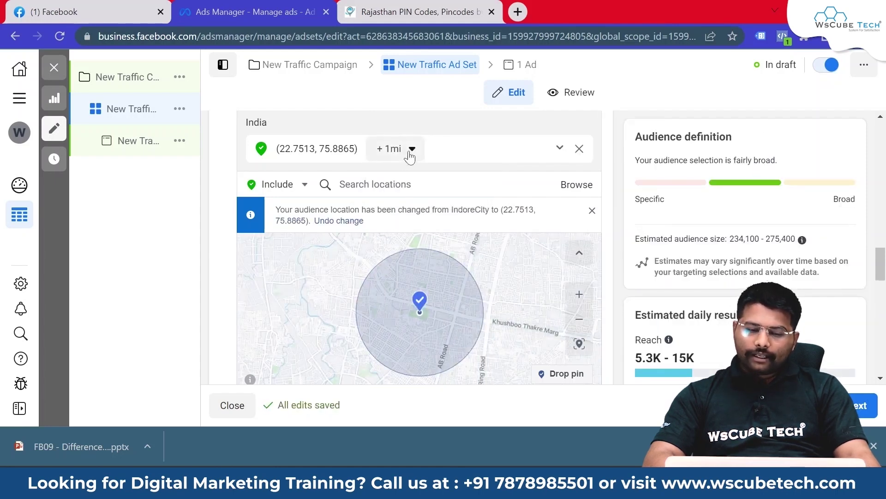
click(582, 296)
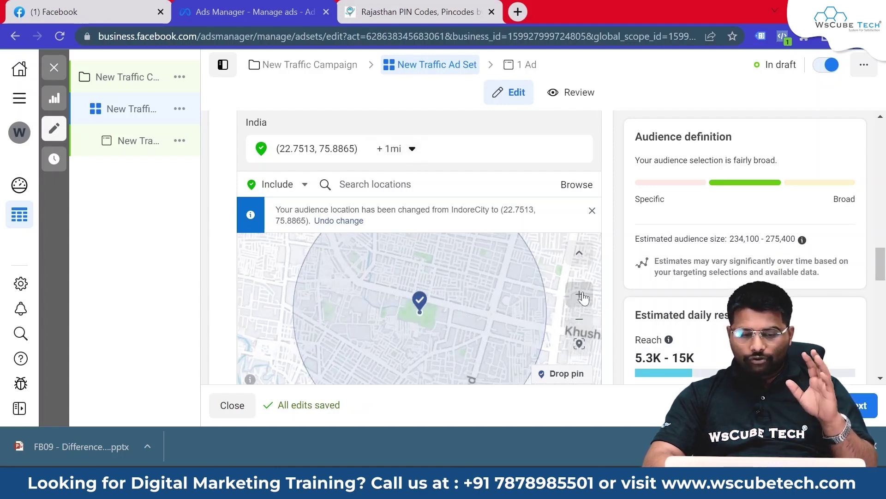
click(583, 297)
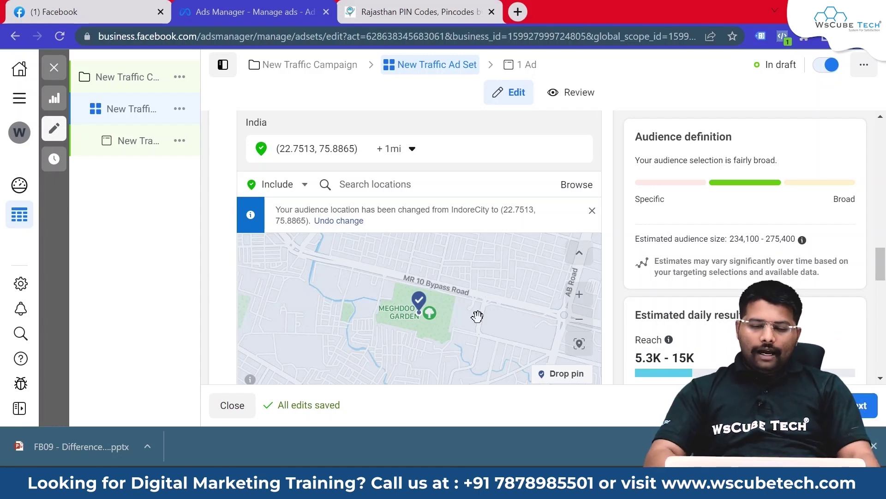
Step: Set the audience age range to a minimum of 21 and a maximum of 48
scroll(443, 217, down, 3)
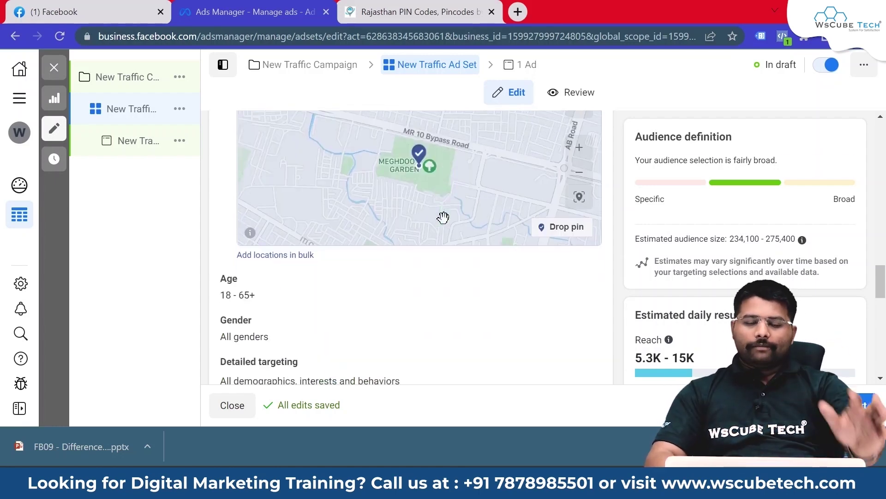
scroll(444, 217, down, 2)
scroll(341, 282, down, 1)
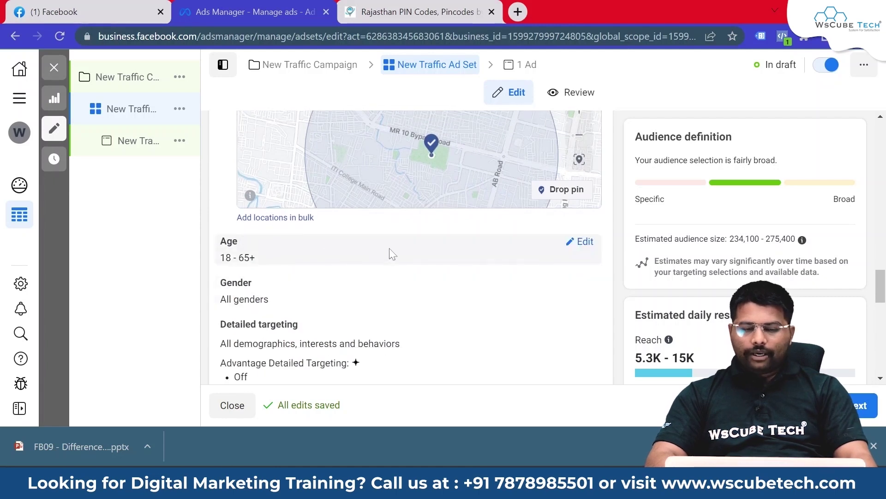
click(586, 242)
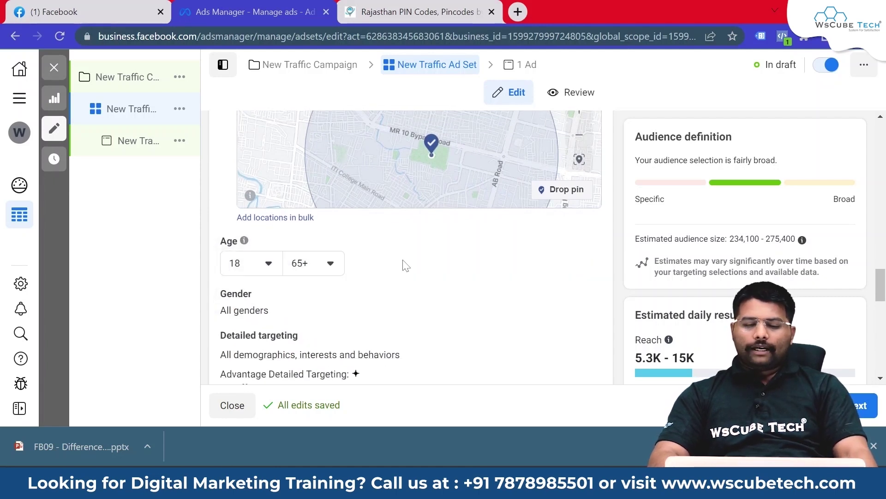
click(257, 266)
scroll(291, 194, down, 3)
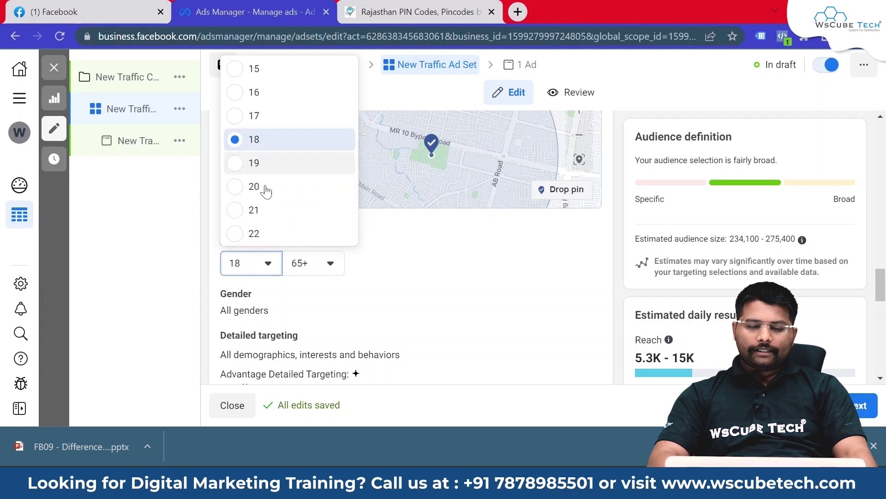
click(268, 127)
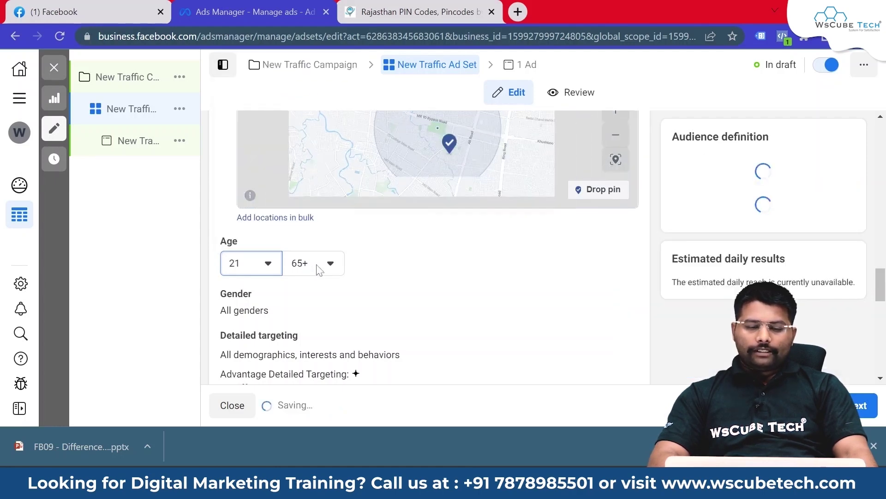
click(321, 264)
scroll(328, 180, up, 5)
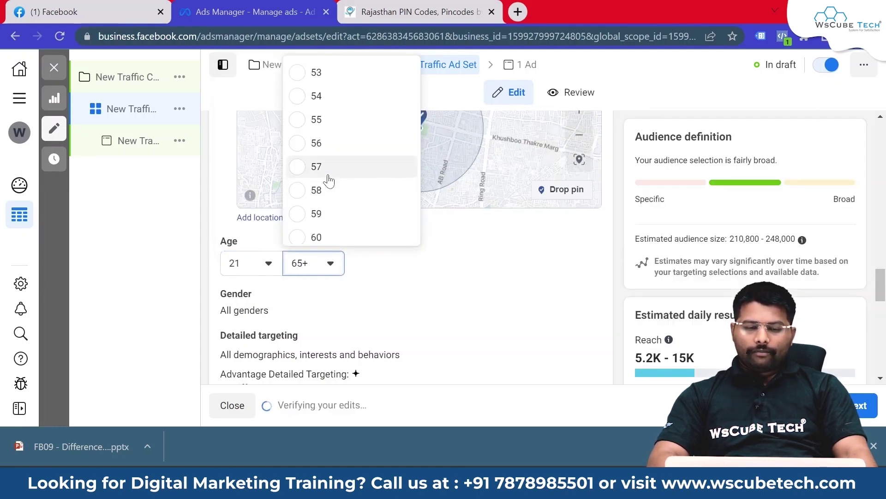
click(326, 97)
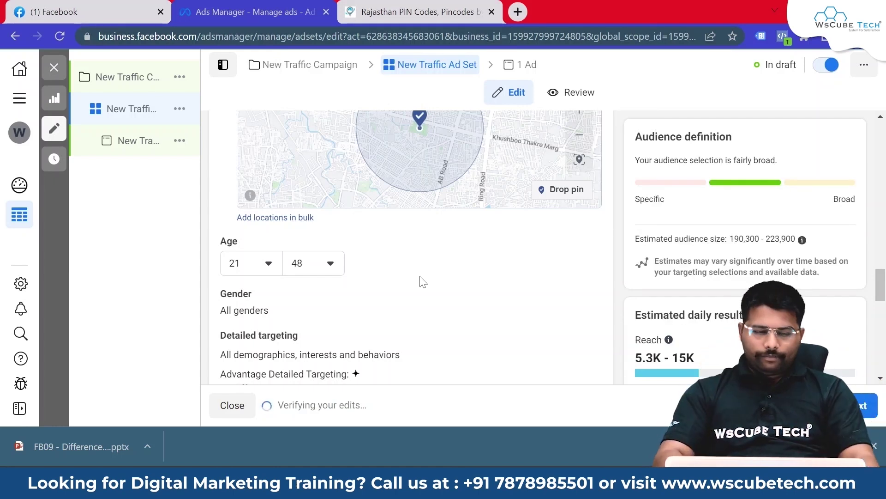
Step: Open the audience's gender setting for editing and look back over the location targeting
click(278, 301)
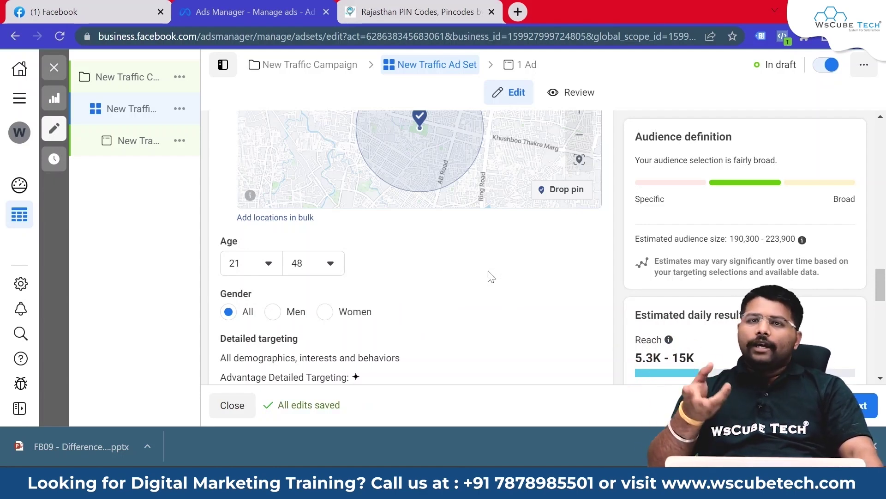
scroll(491, 276, up, 3)
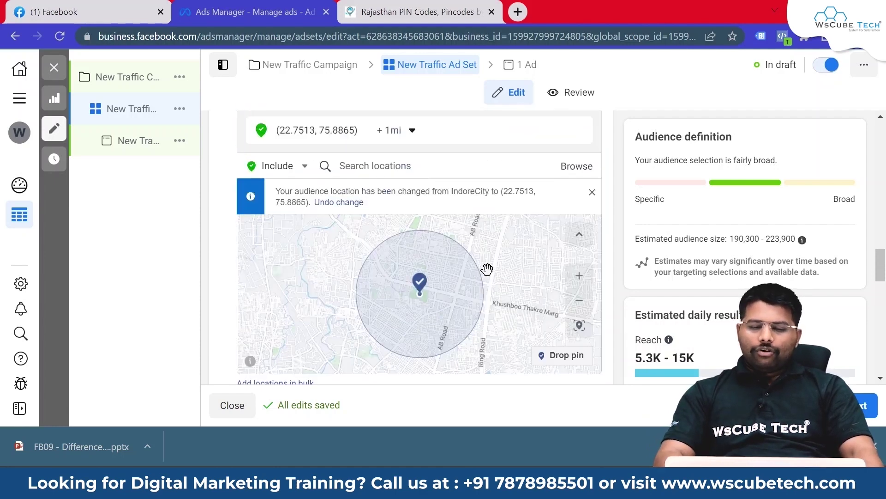